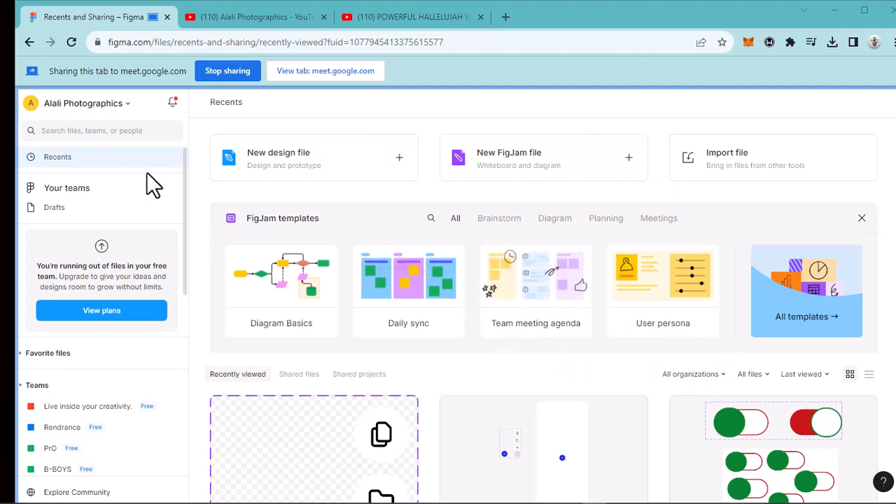
- Look through the recently viewed design files on the Recents page, down to the ones from a year ago
scroll(571, 326, down, 10)
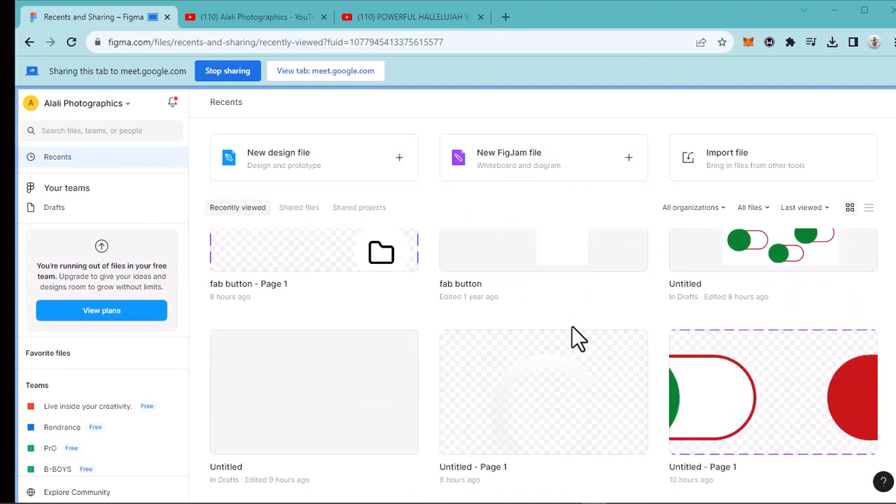
scroll(571, 329, down, 3)
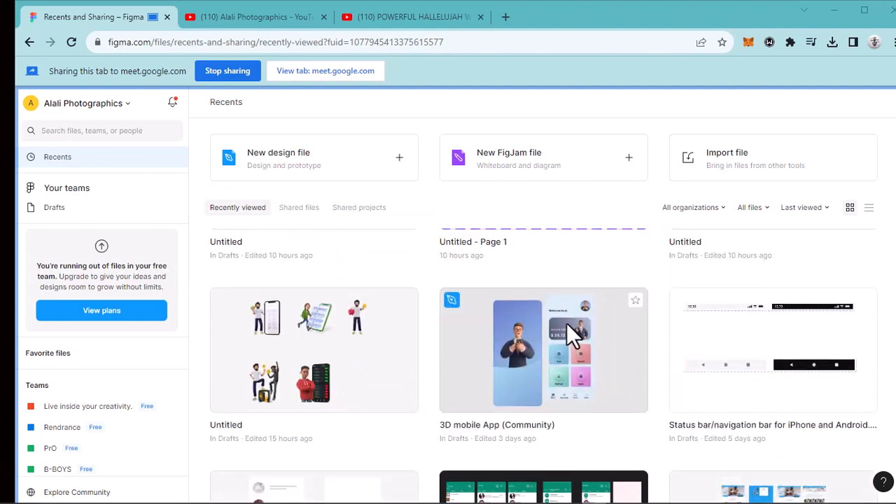
scroll(554, 336, down, 4)
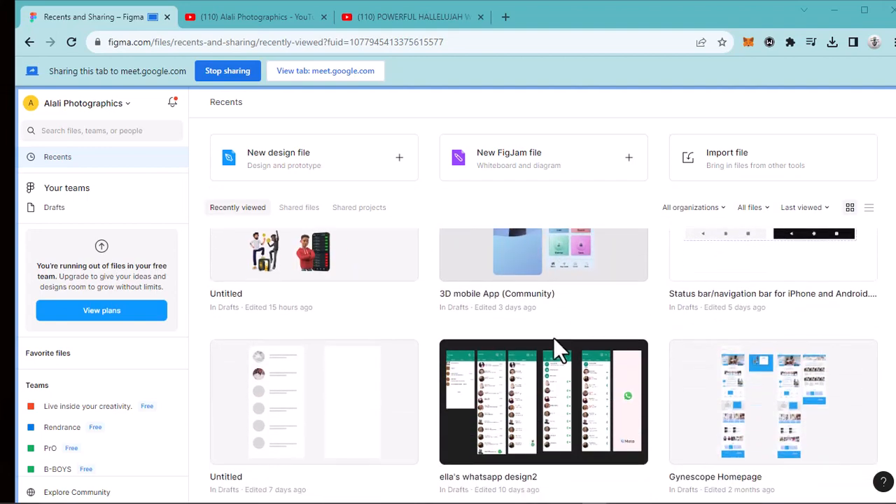
scroll(554, 341, down, 8)
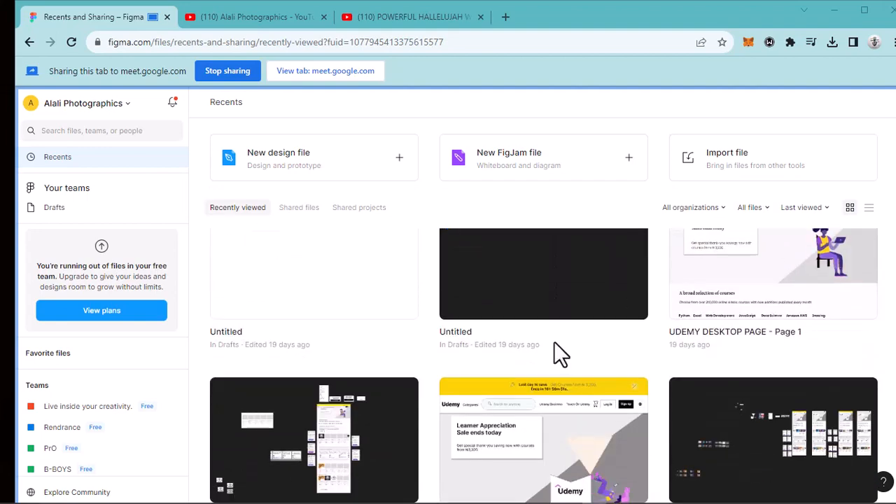
scroll(554, 341, down, 12)
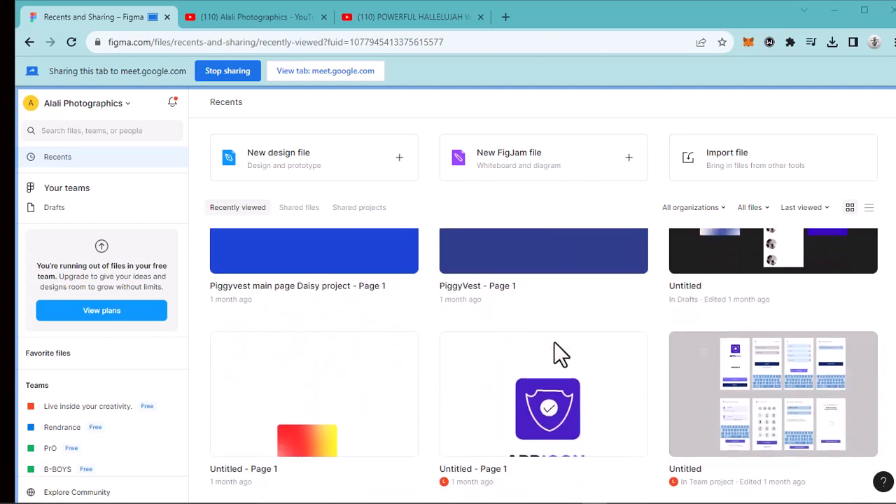
scroll(554, 341, down, 12)
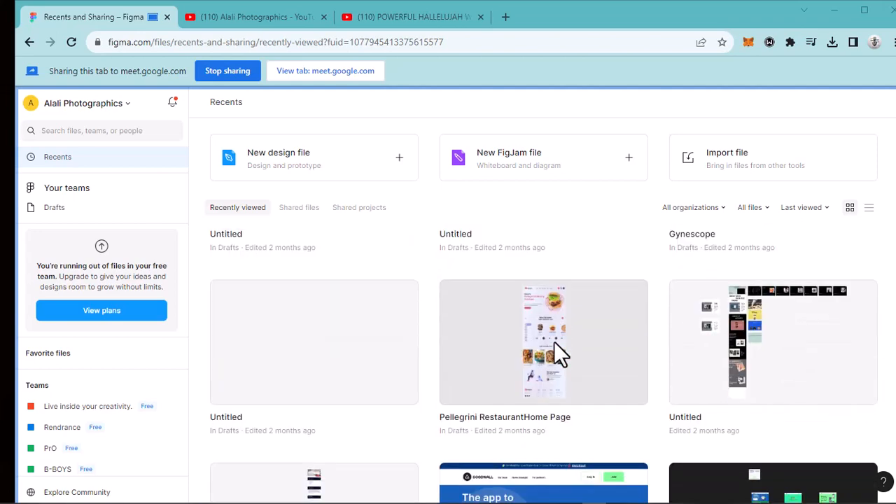
scroll(554, 342, down, 12)
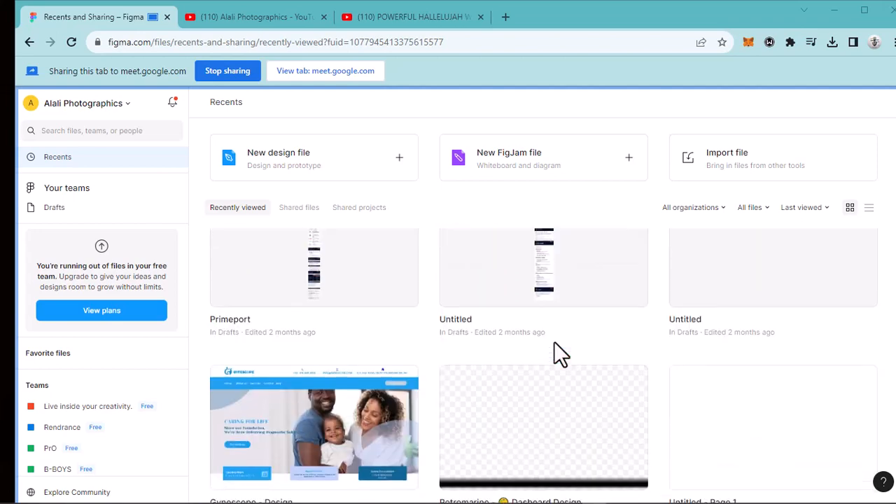
scroll(554, 342, down, 8)
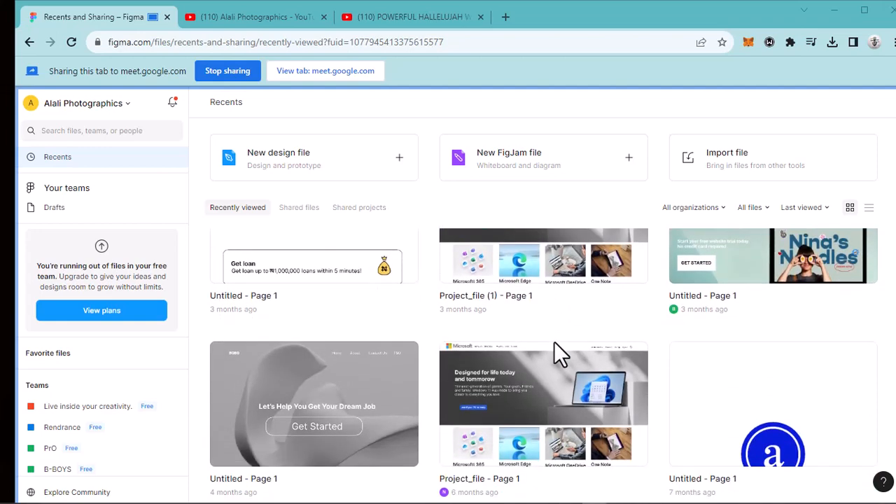
scroll(554, 340, down, 6)
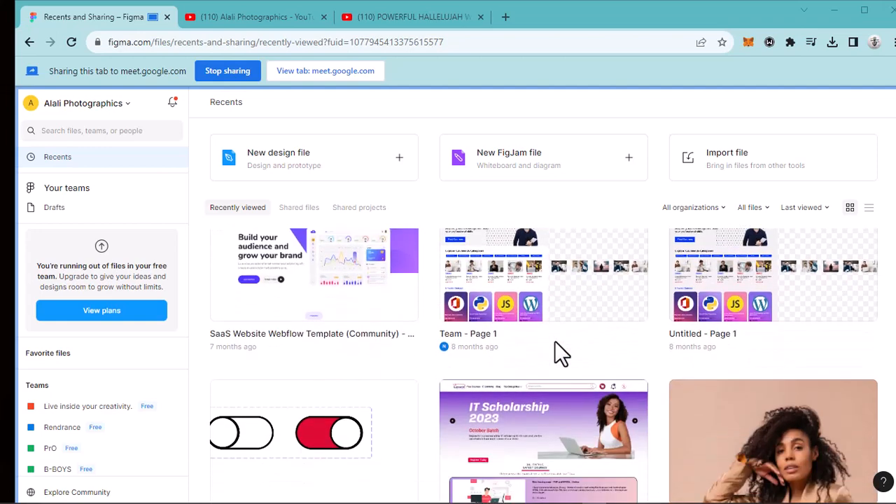
scroll(556, 341, down, 7)
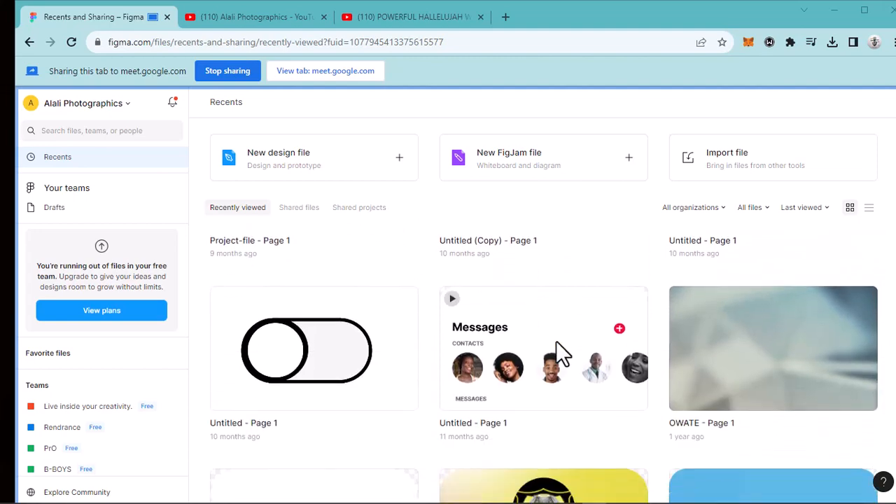
scroll(556, 333, down, 3)
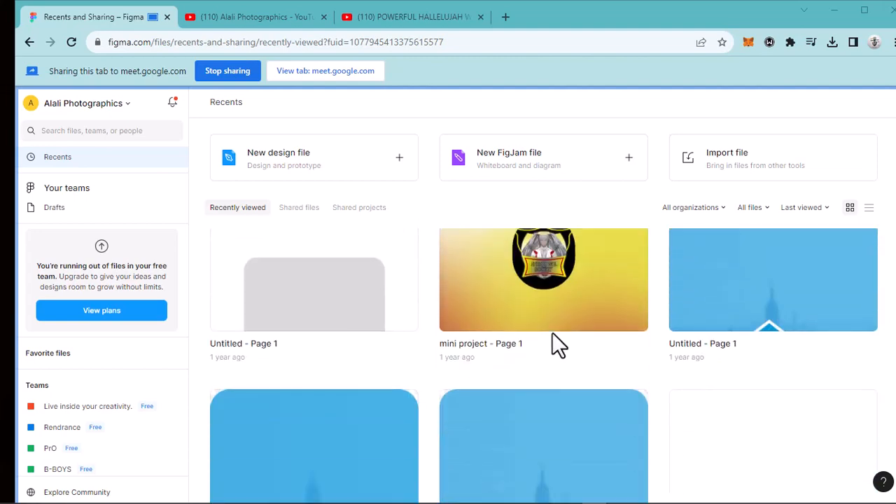
scroll(551, 334, up, 10)
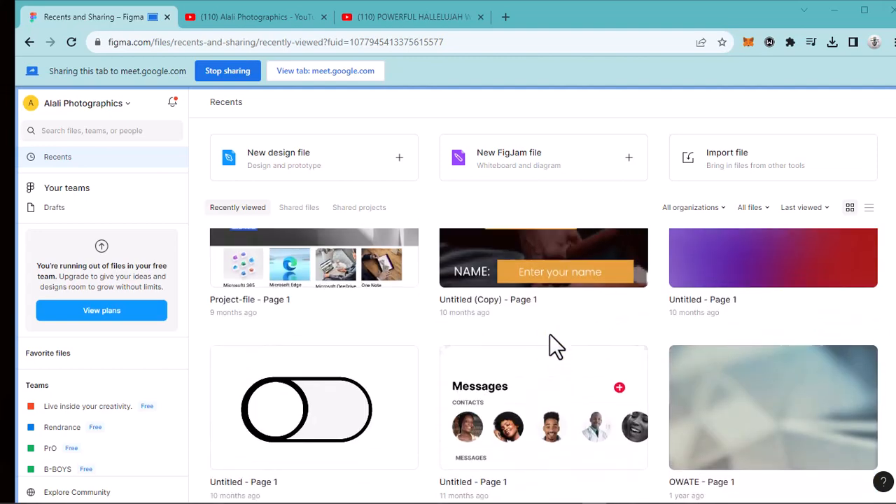
scroll(549, 336, up, 3)
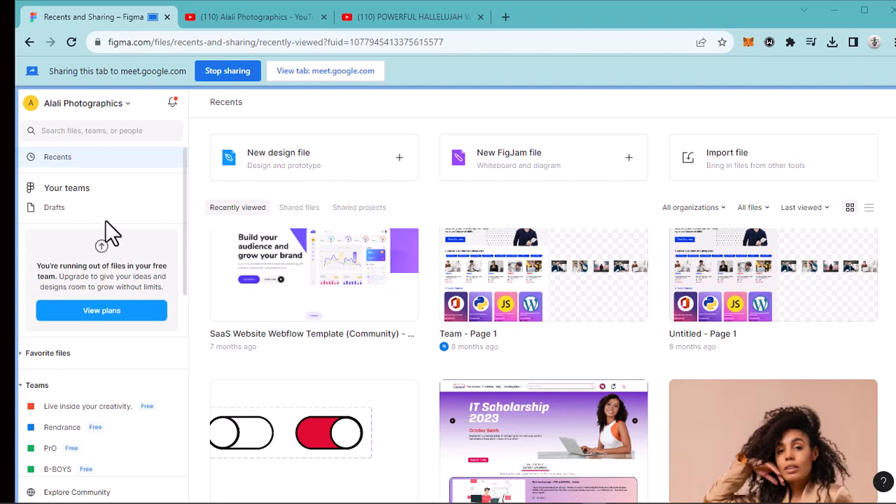
- Switch the interface theme to Dark from the account options
click(130, 105)
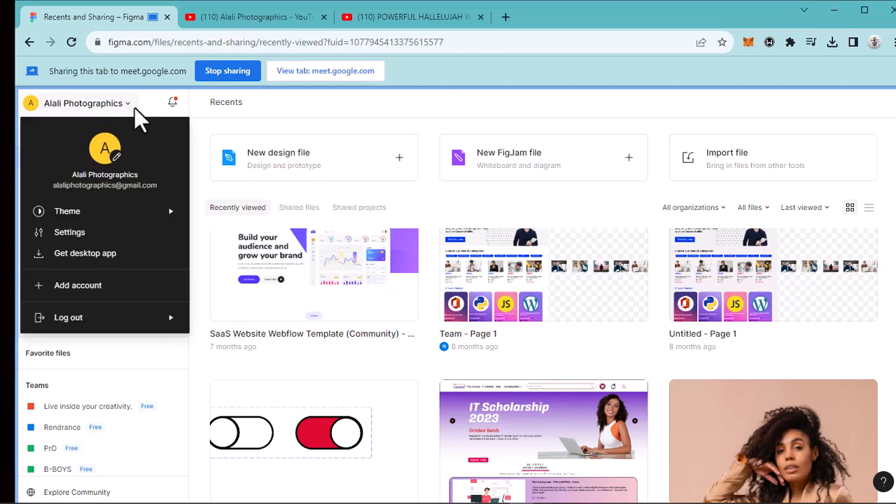
mouse_move(124, 210)
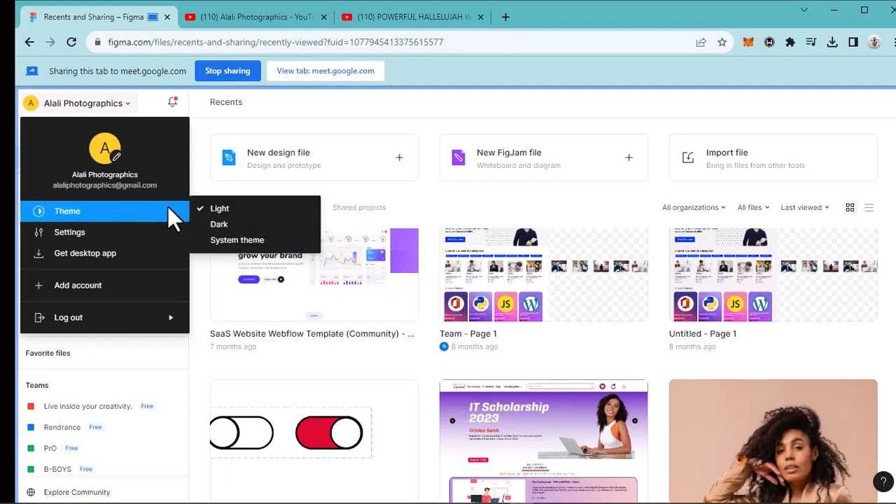
click(227, 224)
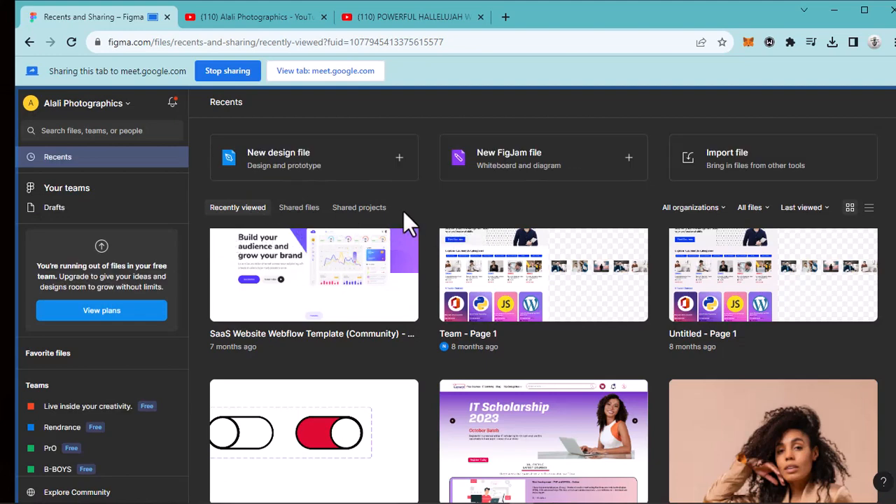
- Set the interface theme back to Light
click(127, 107)
mouse_move(163, 209)
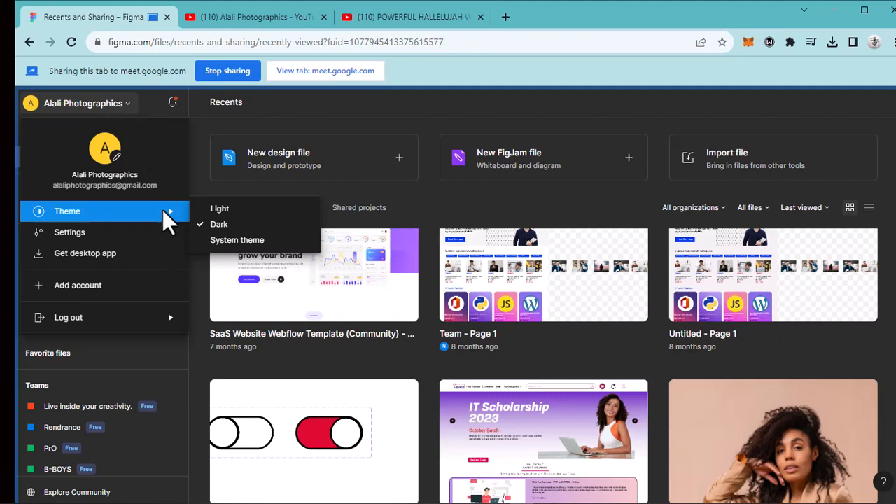
click(211, 210)
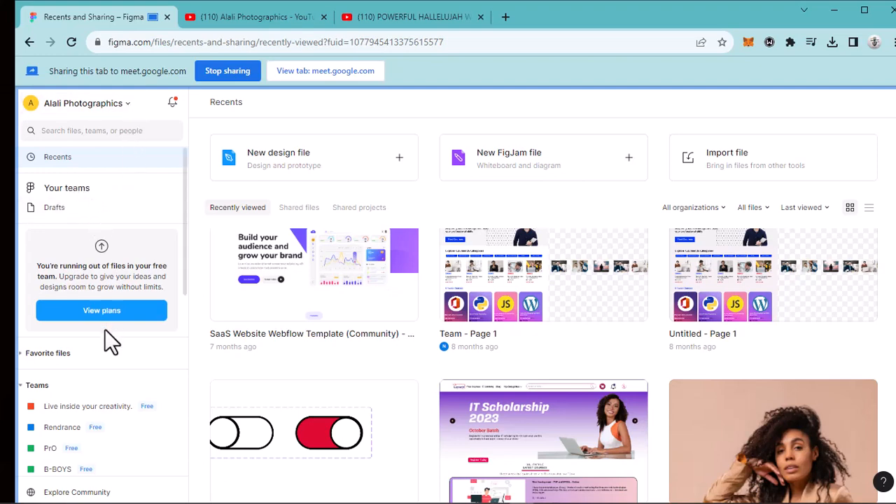
- Look through the full list of teams and their team projects, down to the option for creating a team
scroll(105, 332, down, 5)
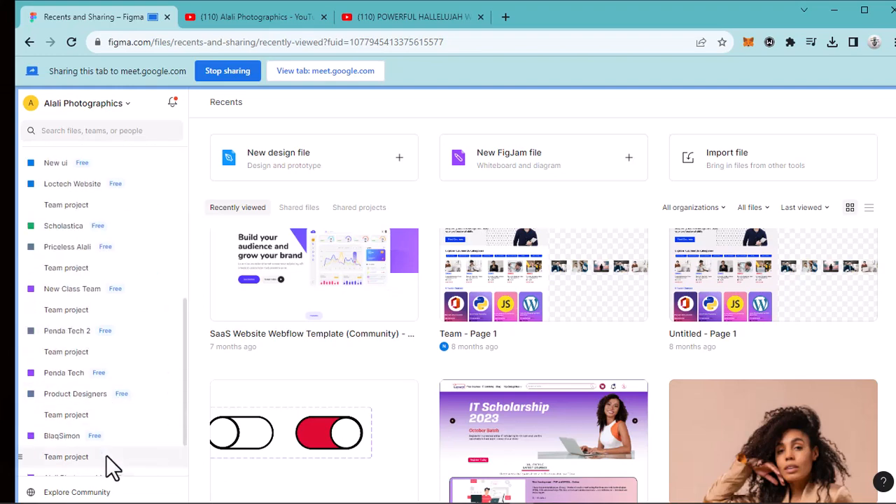
scroll(110, 303, up, 3)
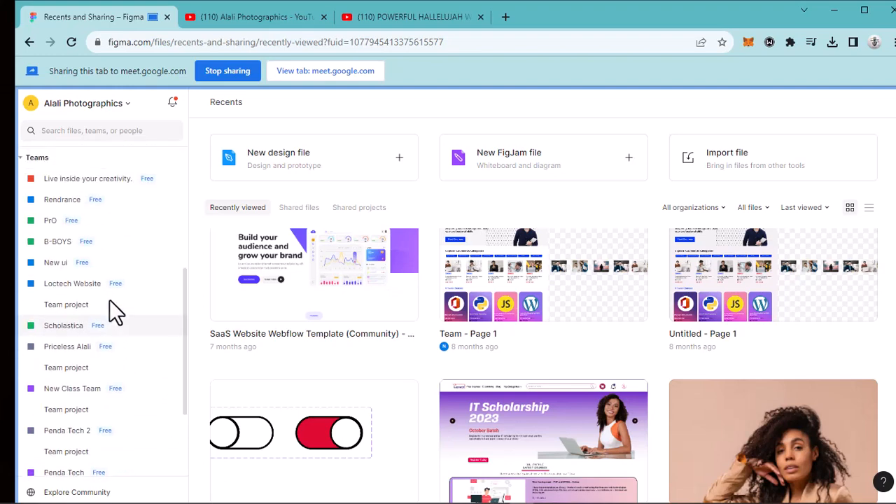
scroll(108, 291, up, 3)
scroll(104, 268, down, 6)
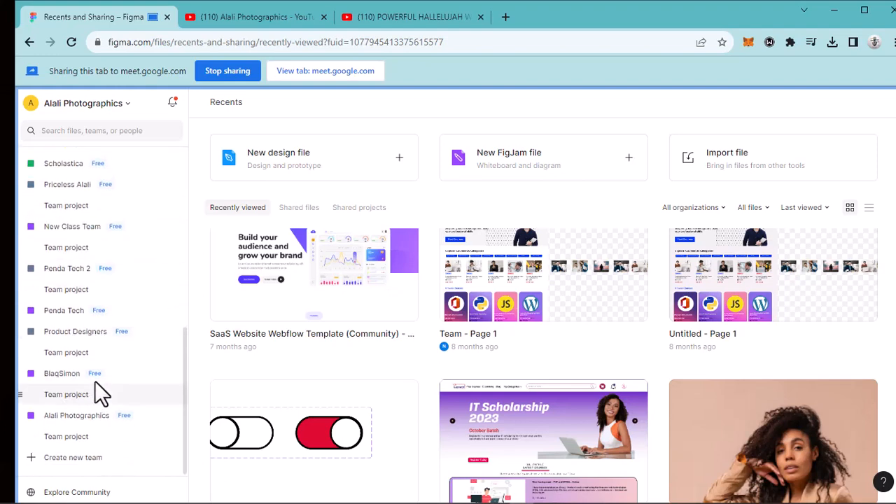
scroll(96, 383, up, 10)
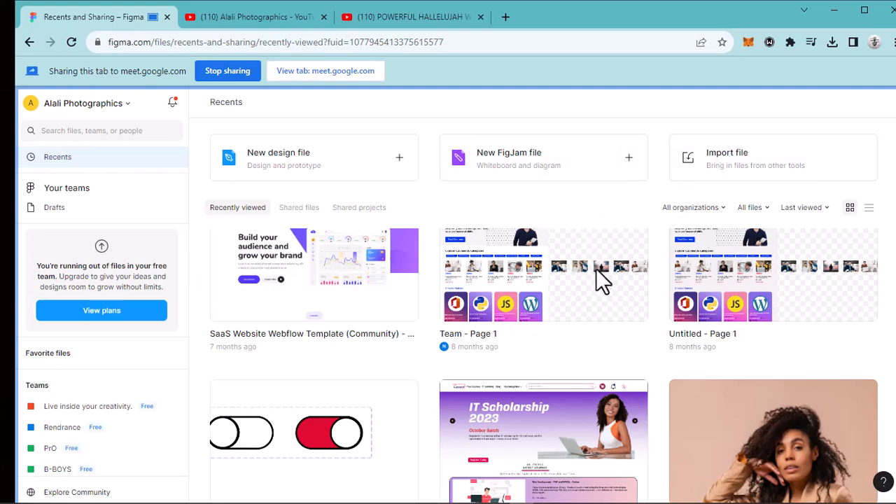
- Create a new blank design file from the Recents page
scroll(596, 268, down, 2)
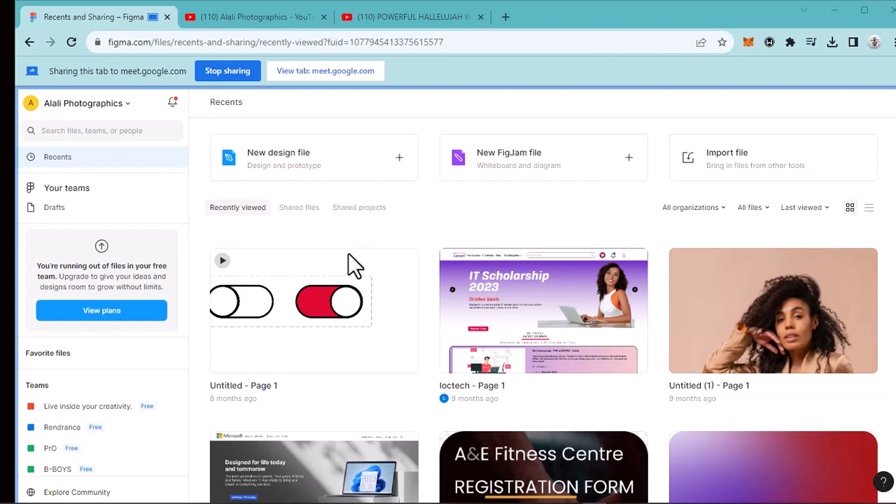
click(303, 158)
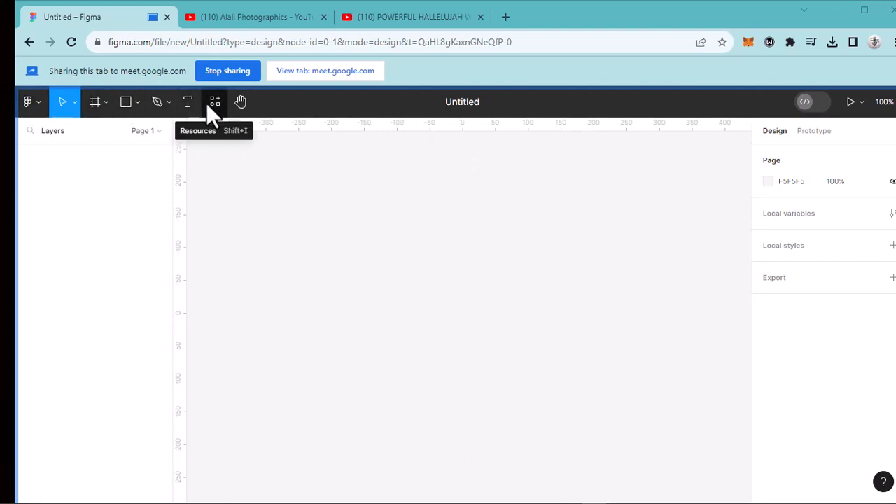
- Examine the available pen tool variants and the shape tool variants, including the option to place an image or video
click(166, 103)
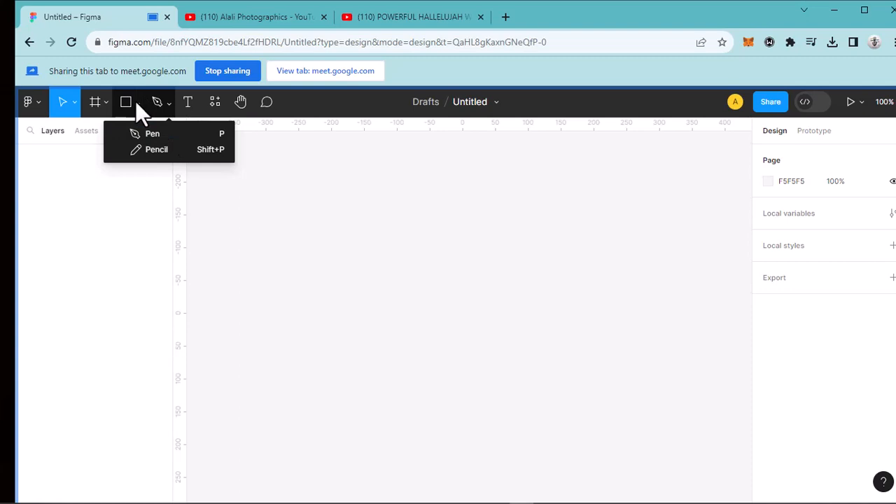
click(135, 101)
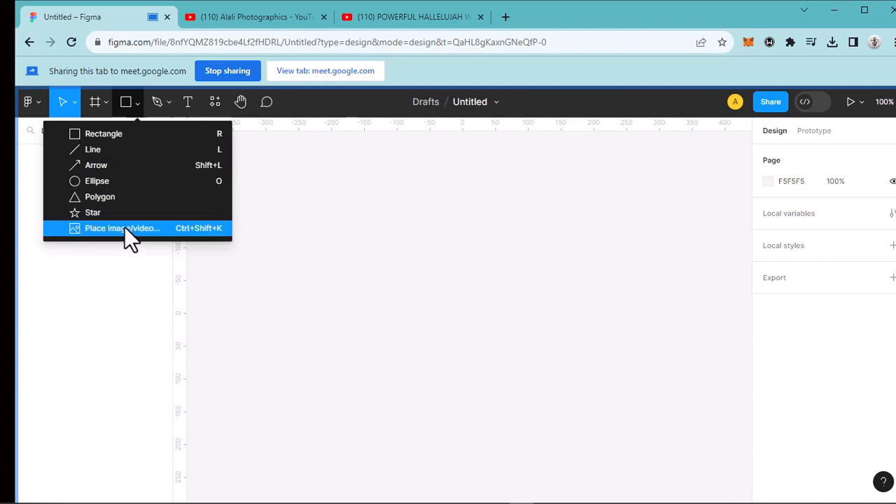
- Activate the Frame tool and look through its preset size categories, including the Archive devices and the Phone presets
click(105, 103)
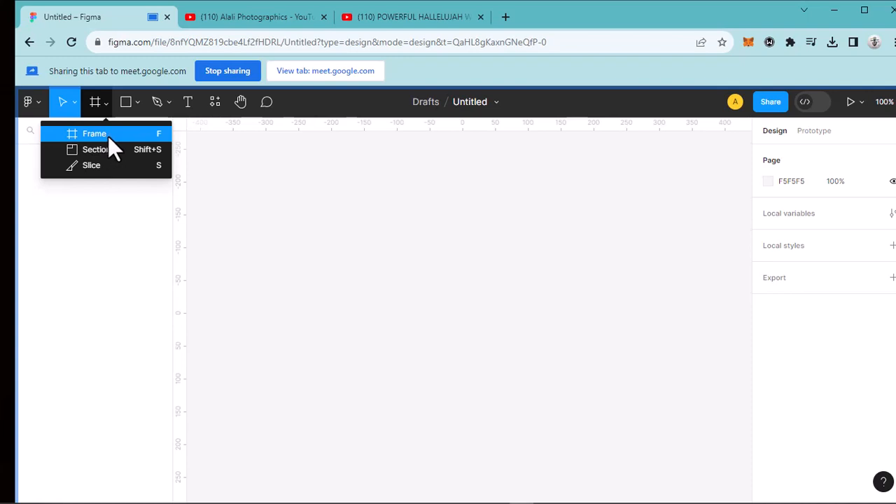
click(104, 134)
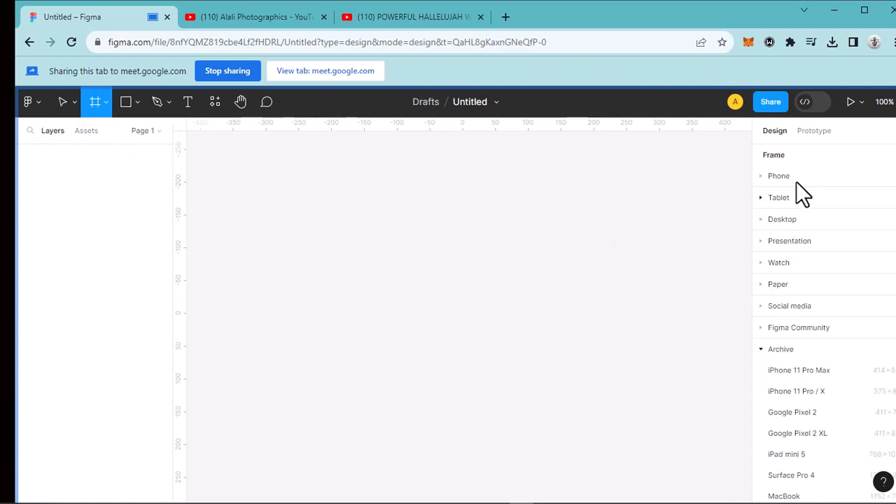
scroll(801, 379, down, 4)
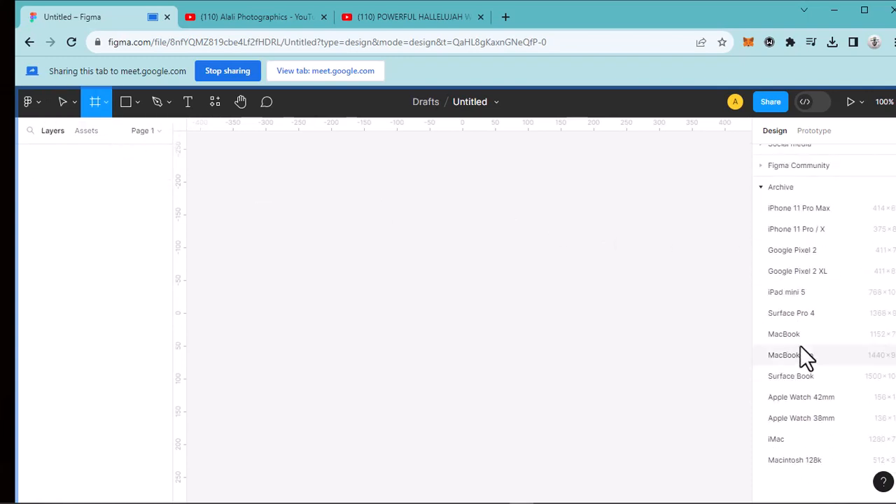
scroll(802, 347, up, 4)
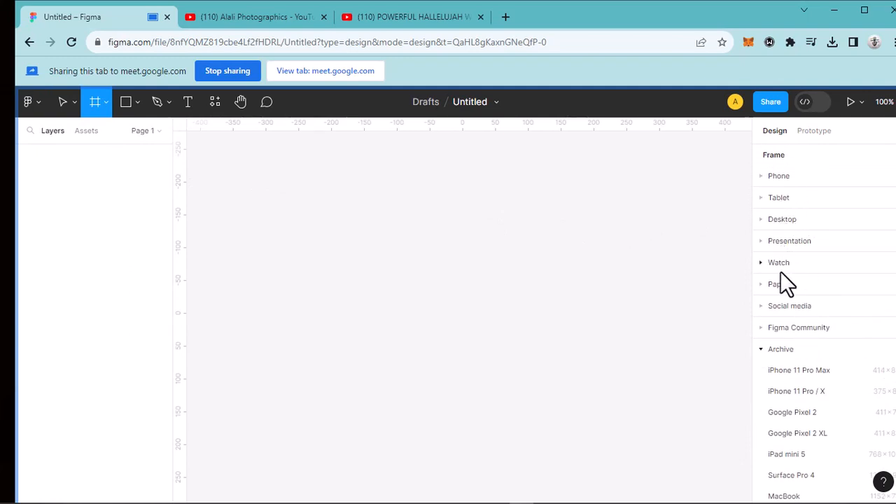
scroll(796, 314, down, 3)
scroll(800, 300, up, 1)
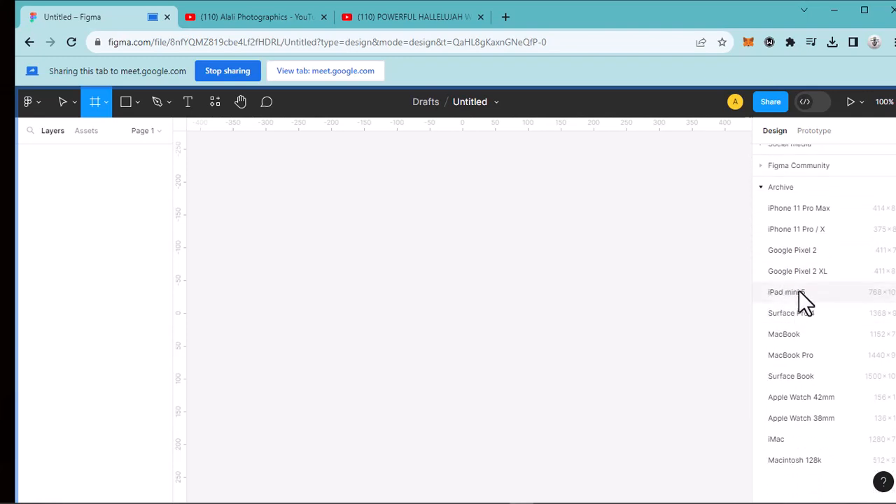
scroll(806, 208, down, 1)
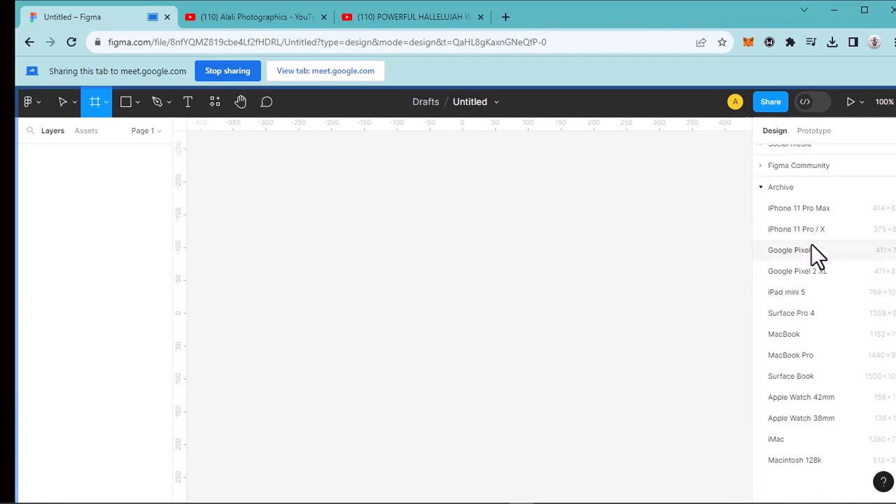
scroll(811, 227, up, 3)
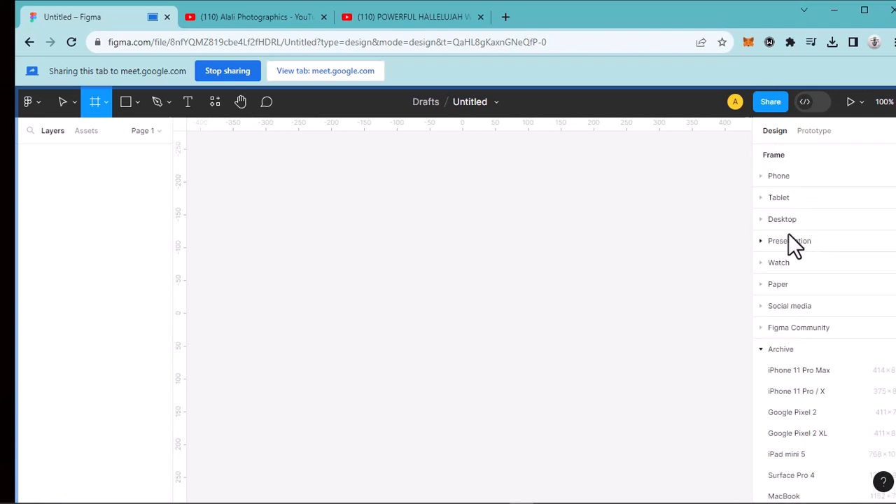
click(763, 177)
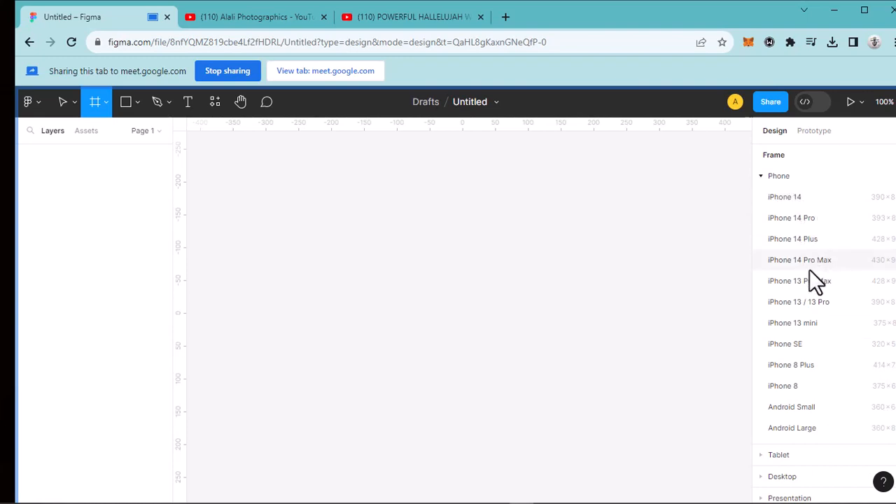
click(762, 177)
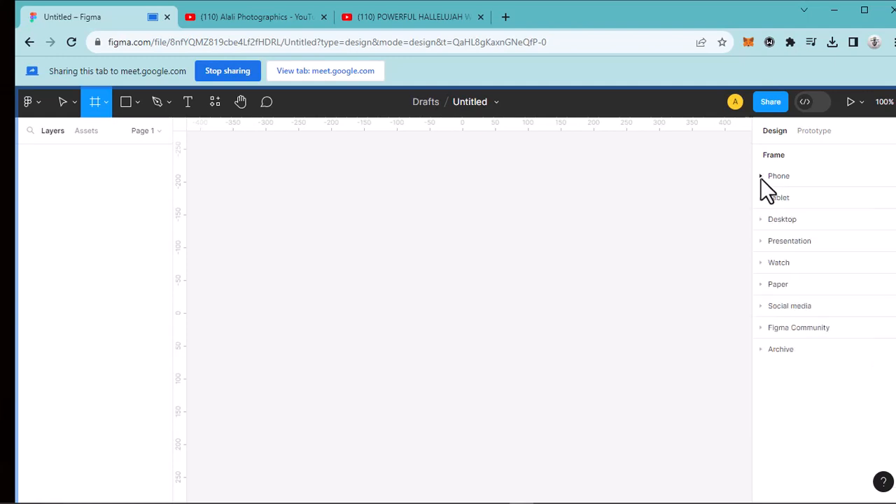
- Look through the Desktop, Tablet and Archive frame presets, collapsing each category after viewing it
click(762, 220)
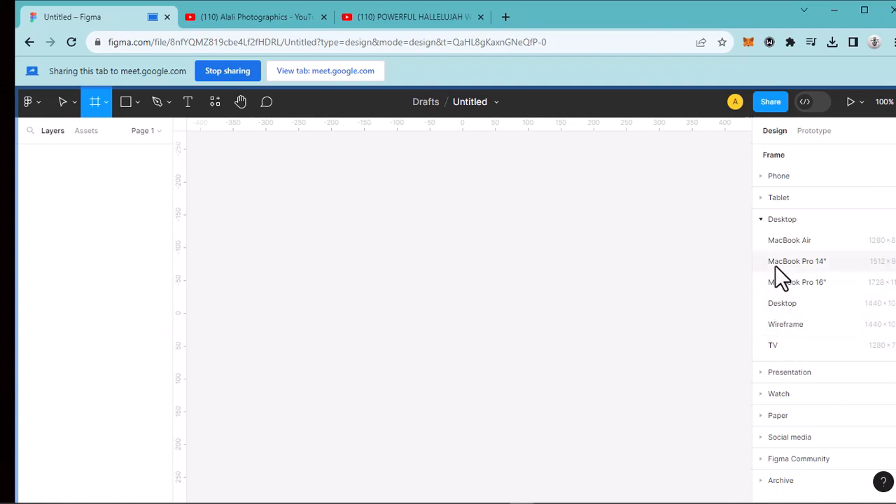
click(761, 214)
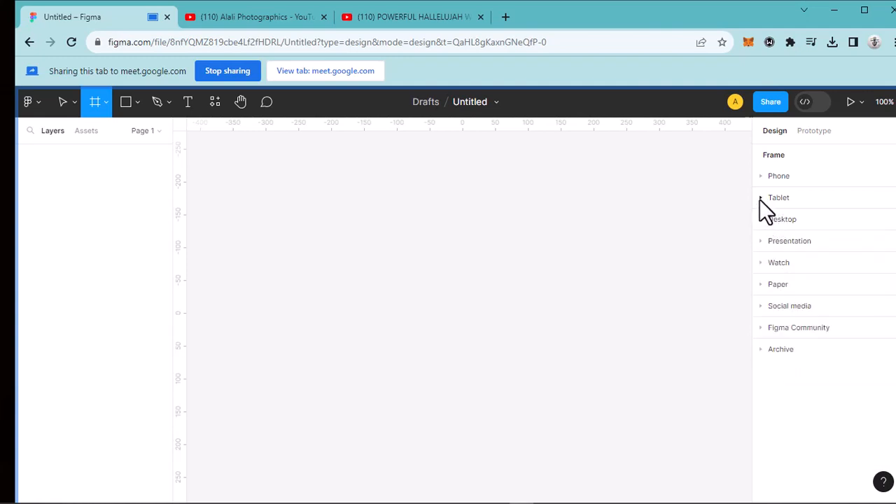
click(761, 199)
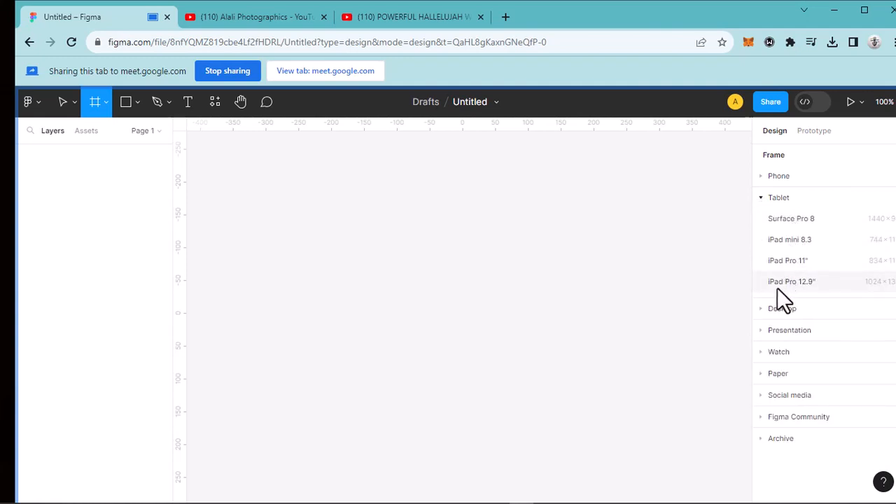
click(762, 201)
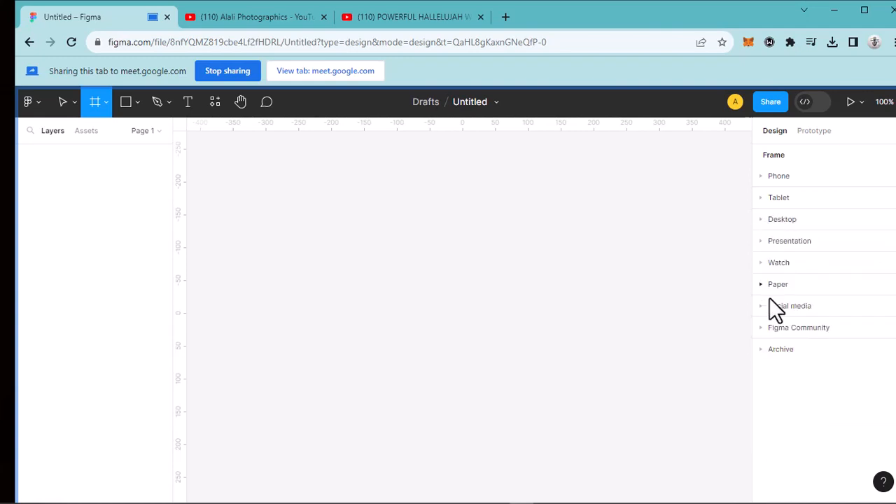
click(763, 350)
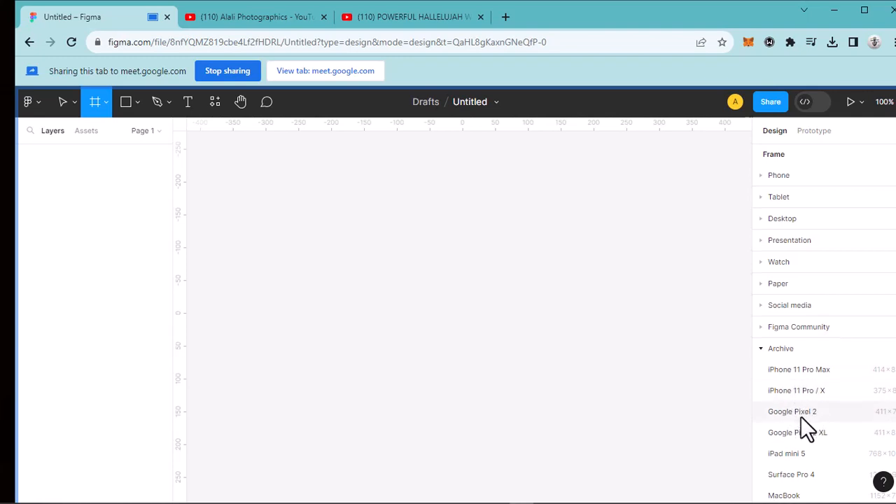
scroll(801, 417, down, 1)
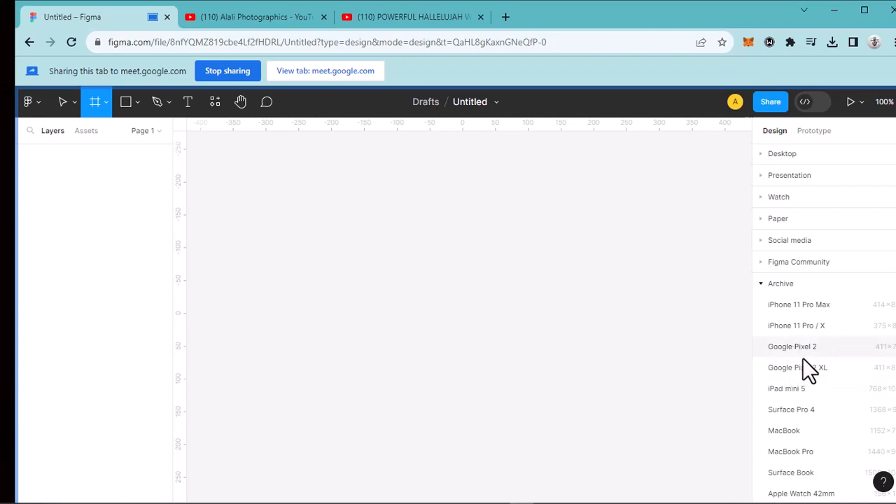
scroll(802, 359, down, 1)
scroll(800, 366, up, 2)
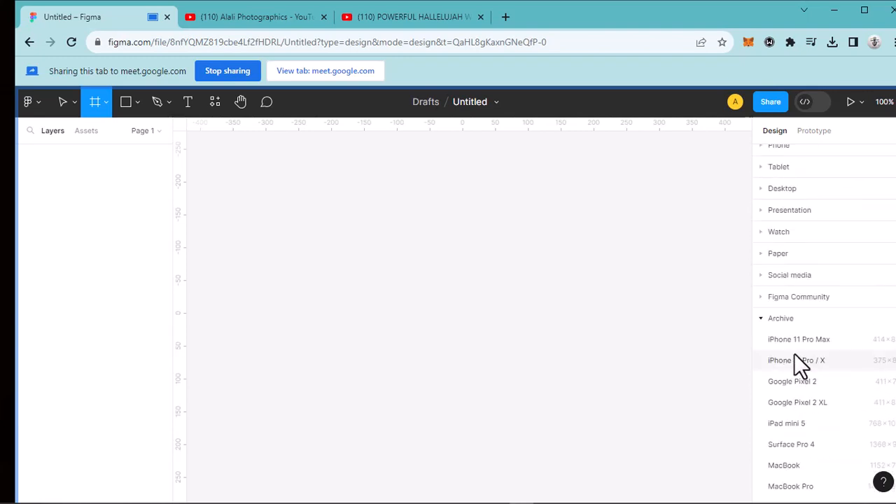
click(761, 320)
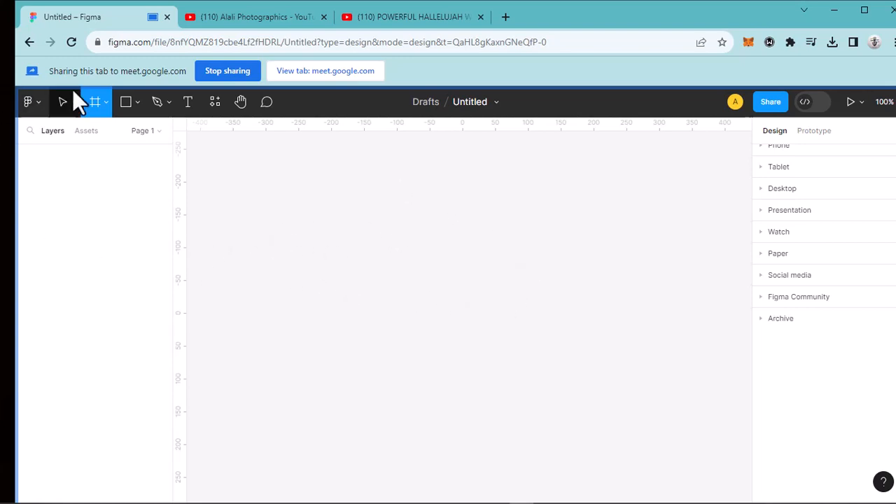
- Draw a rectangle about 346 × 253 in the middle of the canvas
click(138, 103)
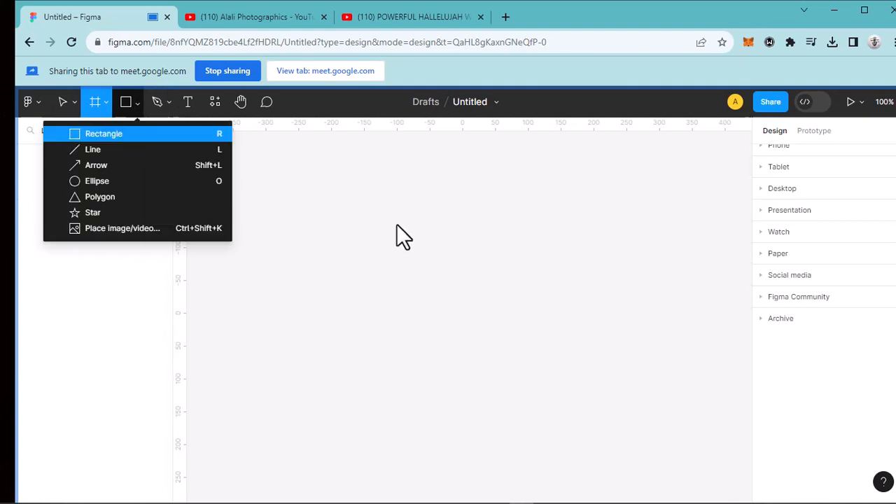
key(r)
drag(382, 210, 610, 376)
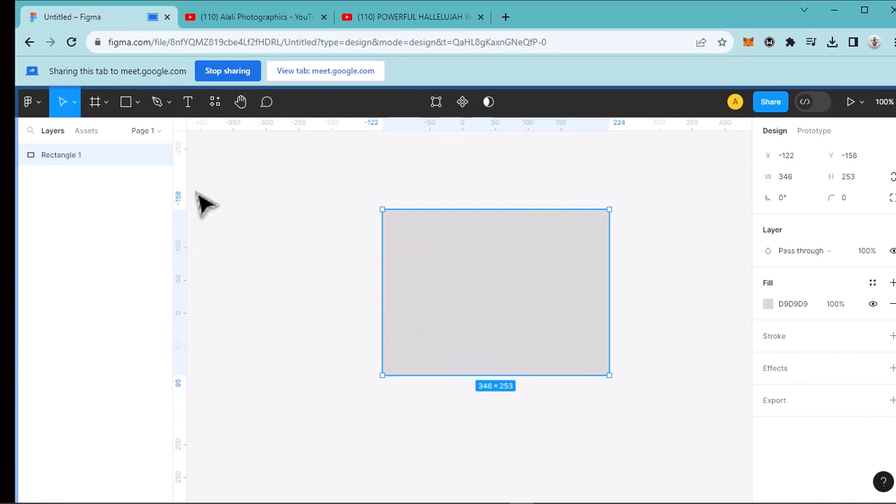
- Try rounding the rectangle's corners to a 126.5 radius and back to 0, and move the rectangle to about X -165, Y -137
drag(400, 219, 610, 276)
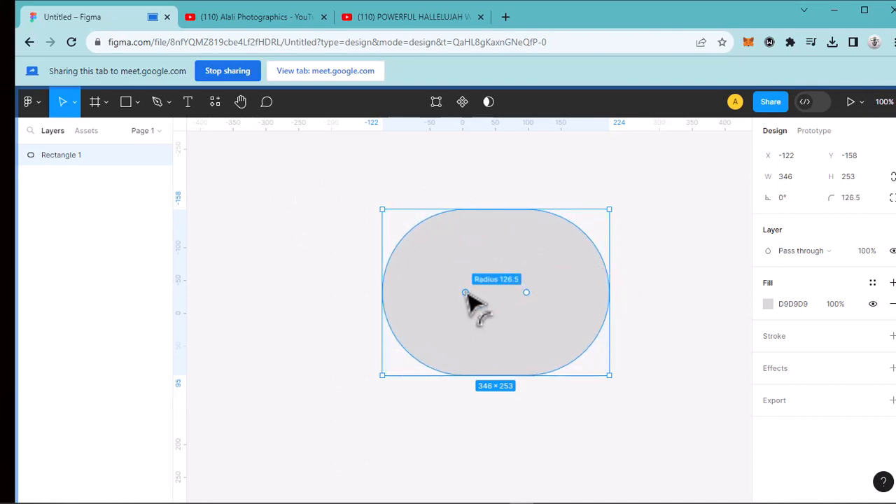
drag(465, 292, 252, 296)
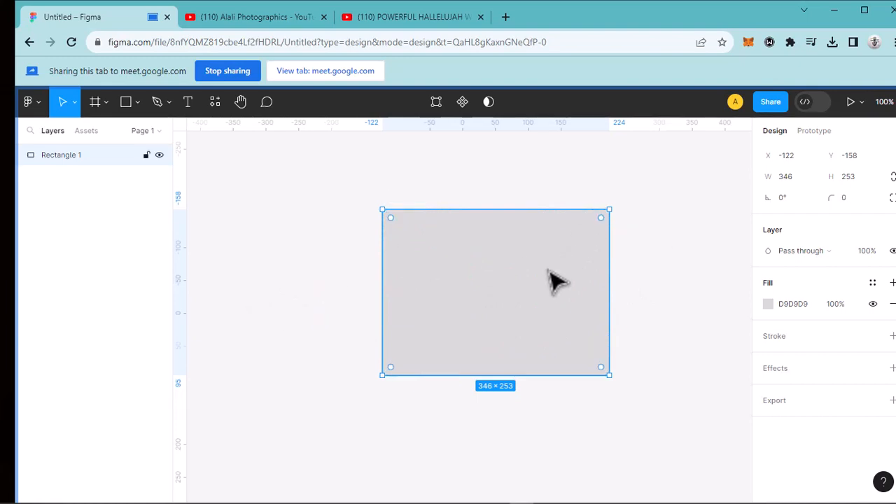
drag(484, 267, 512, 286)
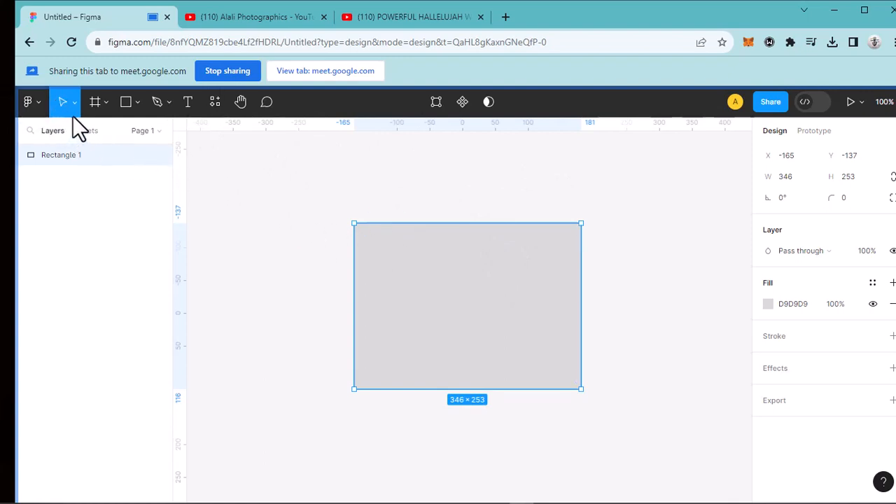
- Look through the File, Edit and Object commands in the main menu and close it without choosing any
click(36, 104)
mouse_move(76, 190)
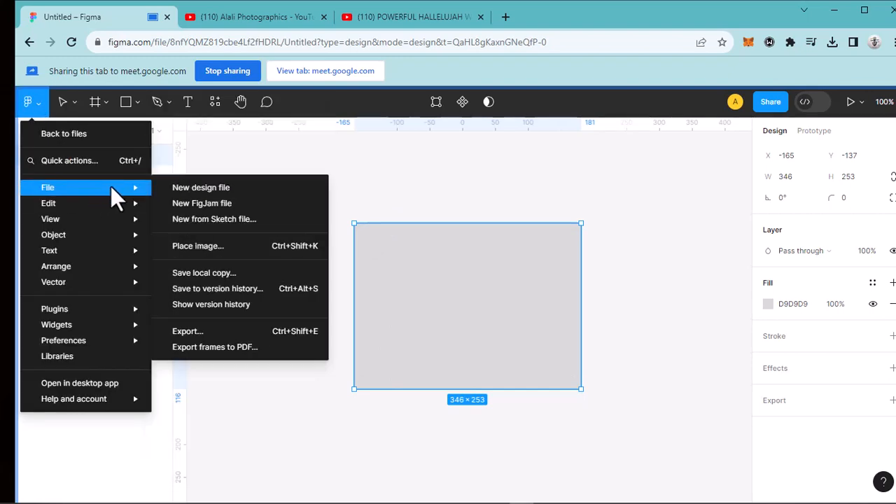
mouse_move(120, 214)
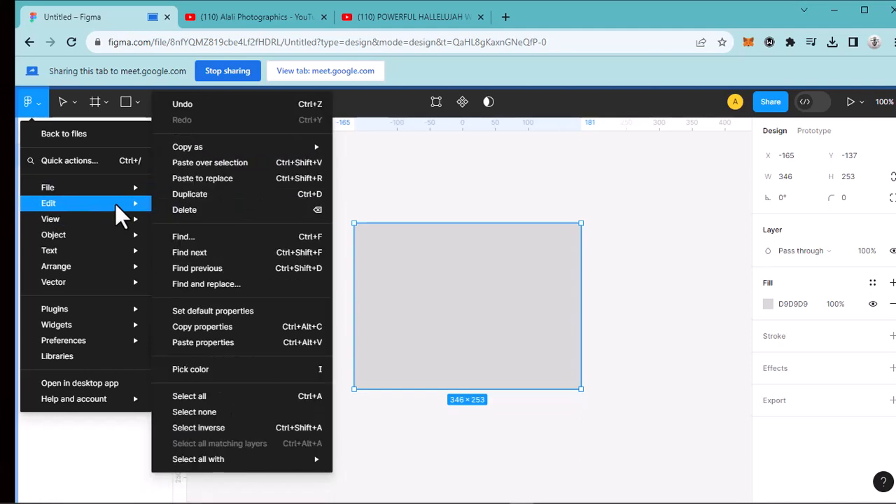
mouse_move(124, 242)
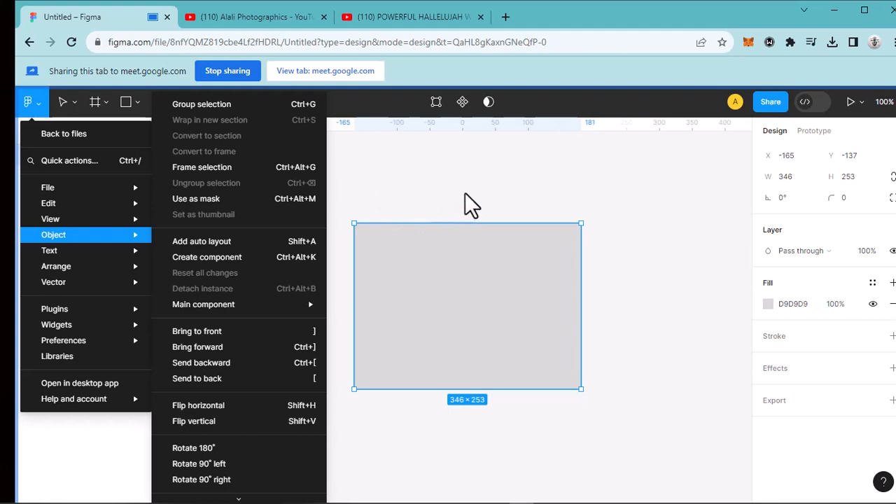
click(500, 185)
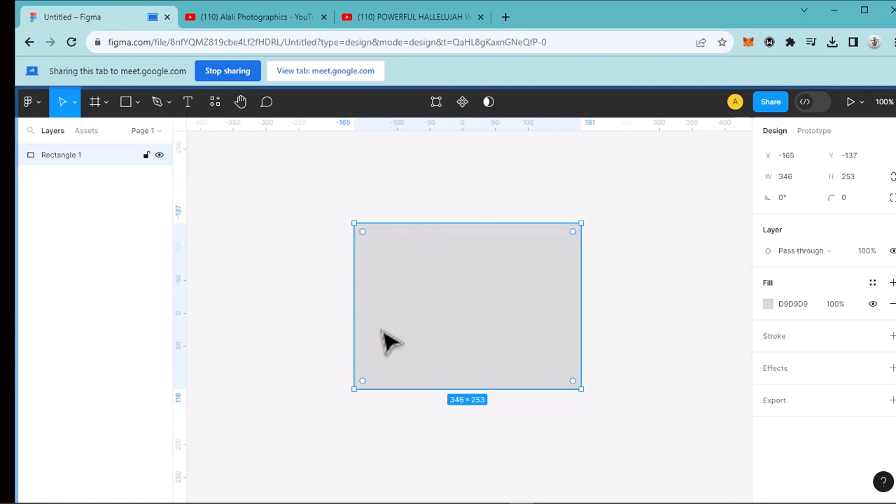
- Delete the rectangle from the canvas
key(Delete)
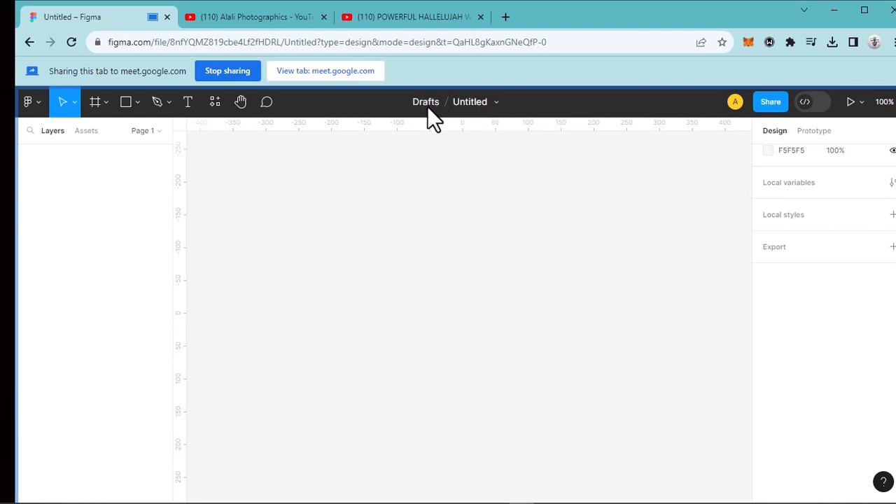
- Rename the untitled design file as Project
double_click(478, 102)
text(Project)
key(Return)
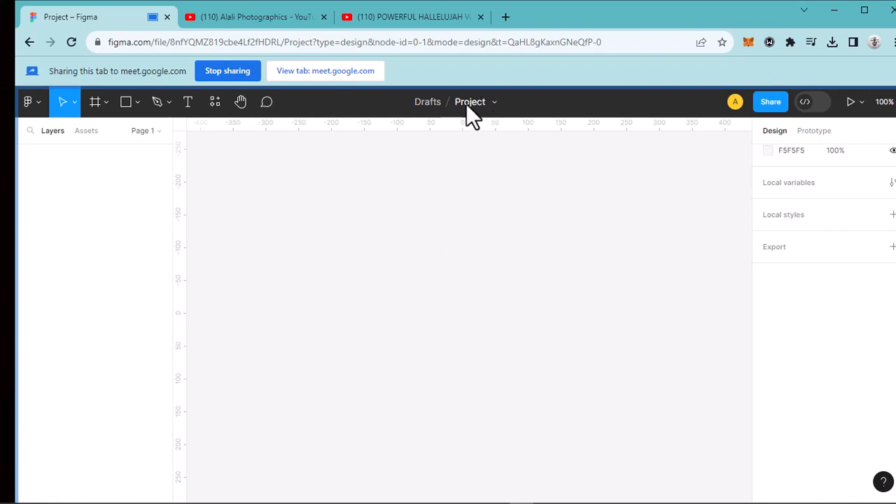
- Rename the design file as Hustle
click(467, 103)
text(Hustle)
key(Return)
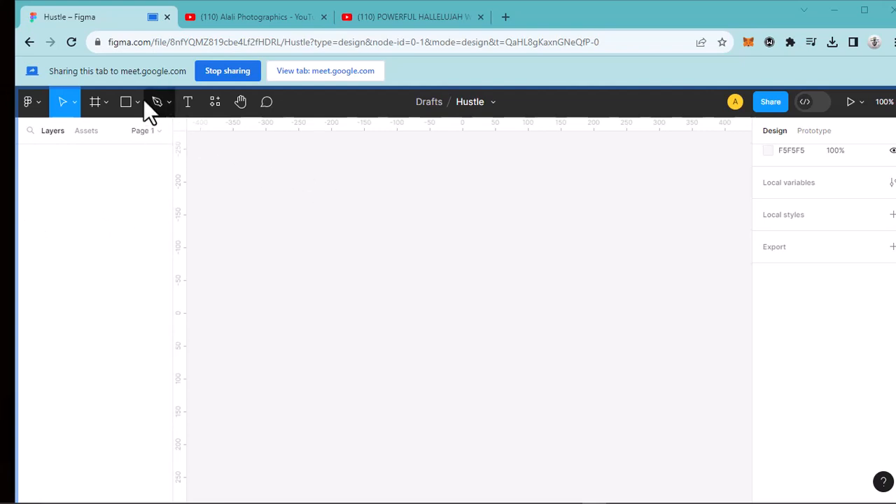
- Examine the file's sharing options, including the can edit and can view permissions for invitees, and close them without inviting anyone
click(774, 105)
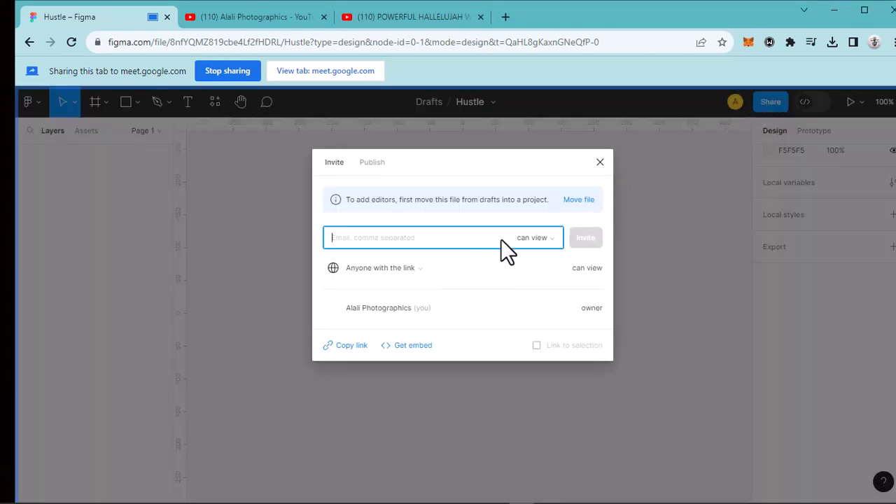
click(554, 238)
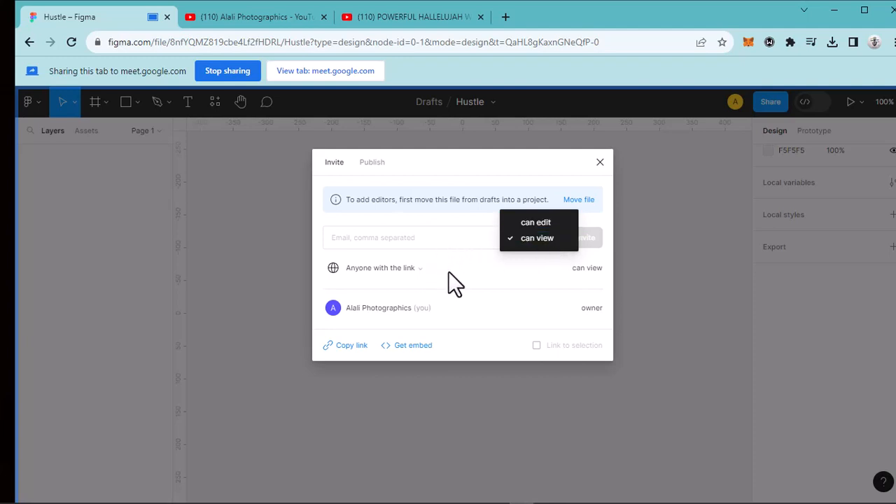
click(468, 273)
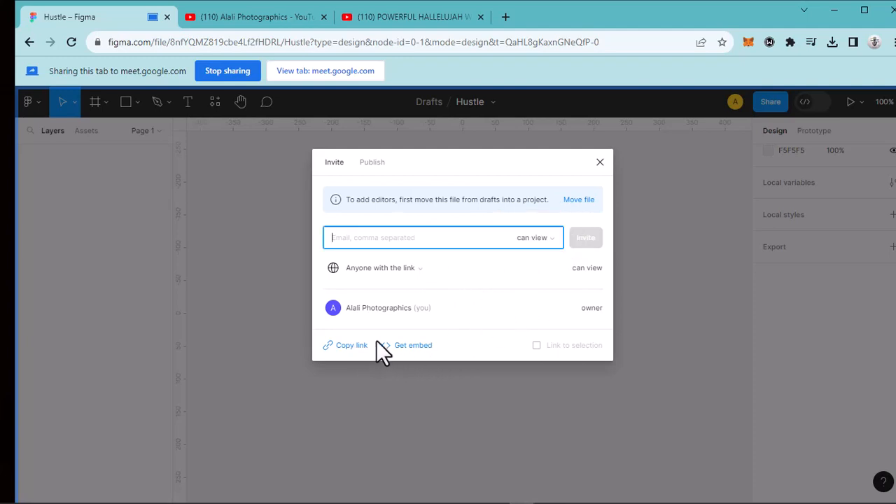
click(553, 241)
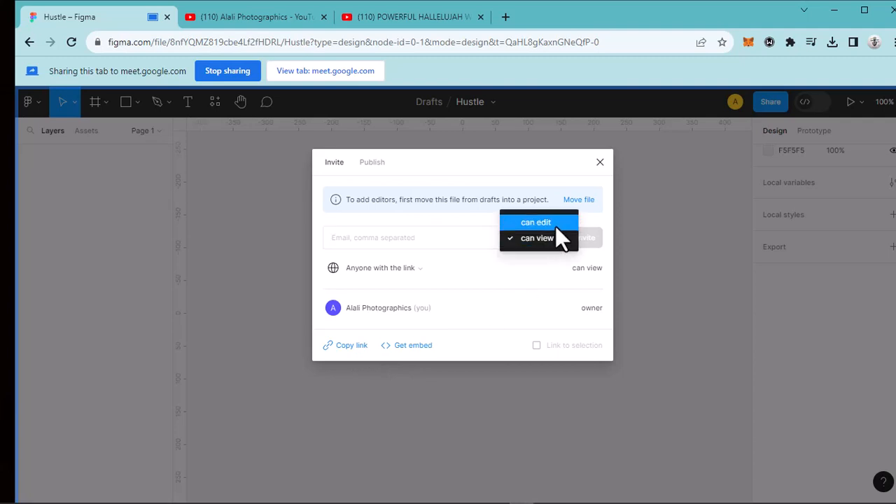
click(508, 259)
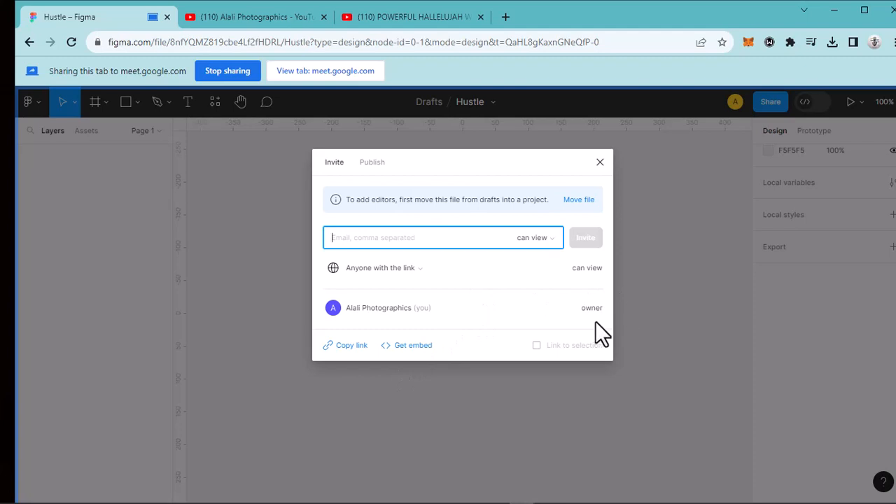
click(601, 162)
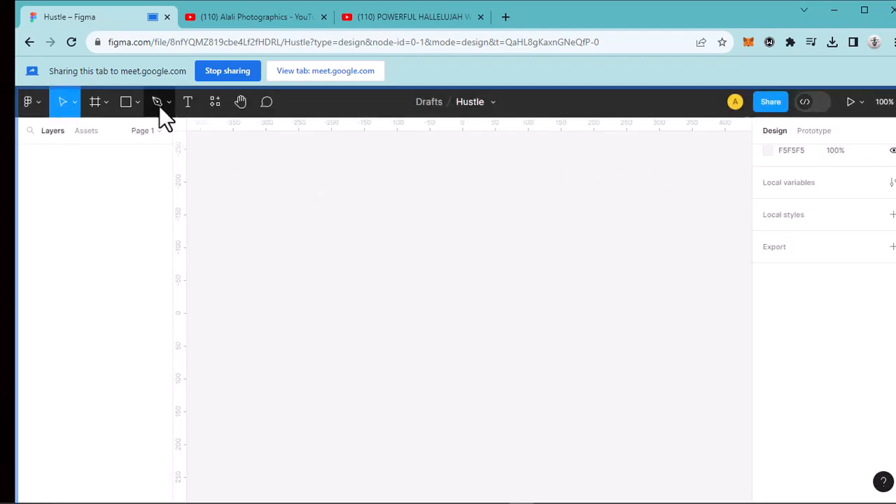
- Draw a rectangle about 316 × 216 on the empty canvas
click(137, 102)
click(128, 134)
mouse_move(398, 249)
mouse_down()
mouse_move(545, 377)
mouse_move(586, 400)
mouse_move(611, 383)
mouse_up()
- View the Dev Mode welcome page and return to Design Mode
click(809, 102)
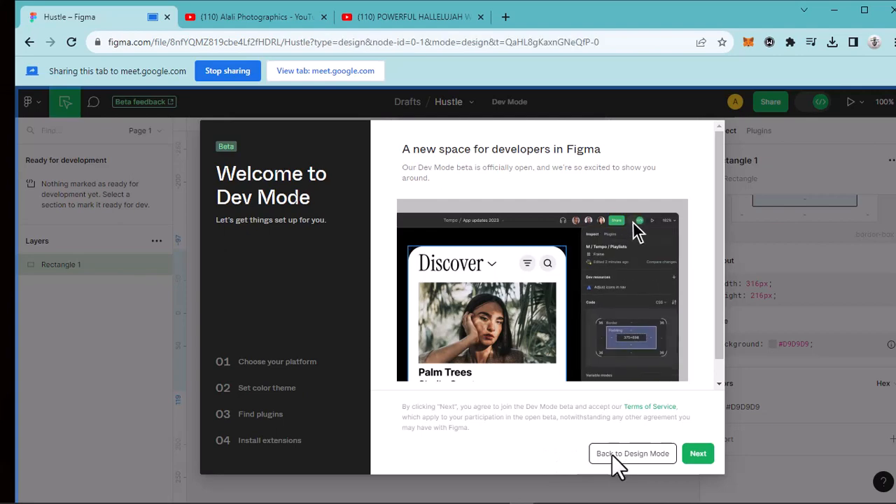
click(614, 454)
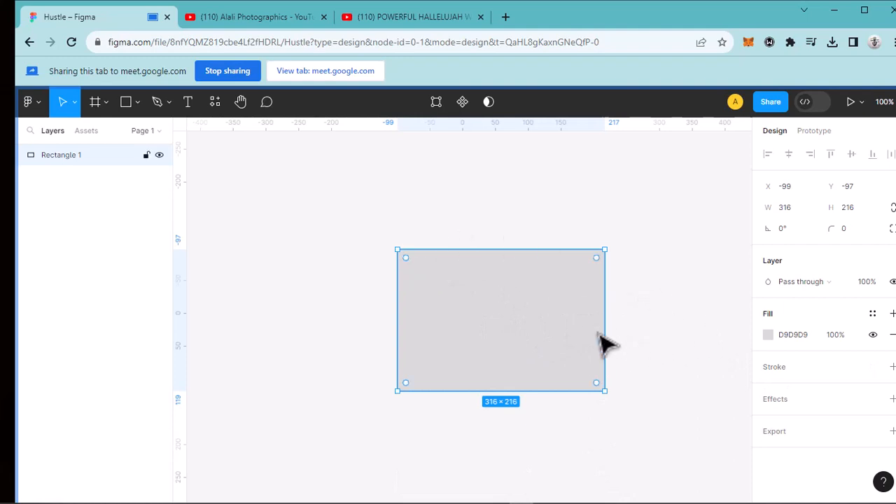
- Move the rectangle across the canvas to about X -212, Y -136
scroll(592, 363, down, 1)
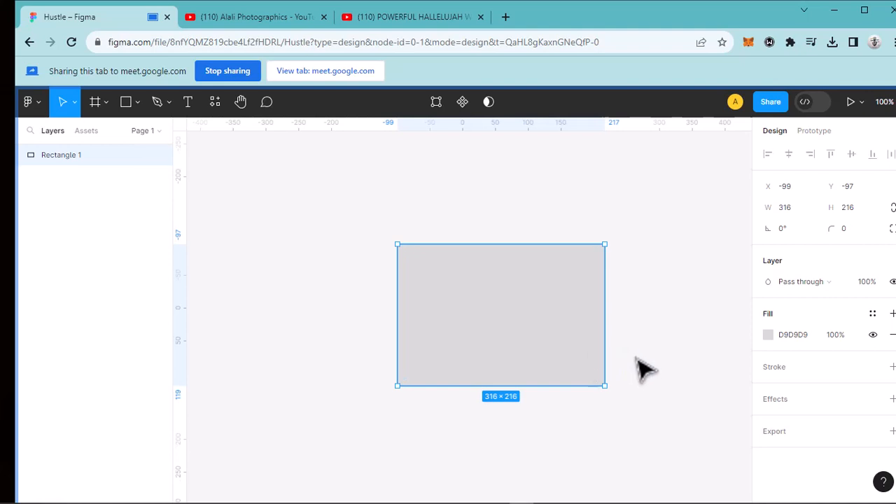
drag(537, 314, 546, 319)
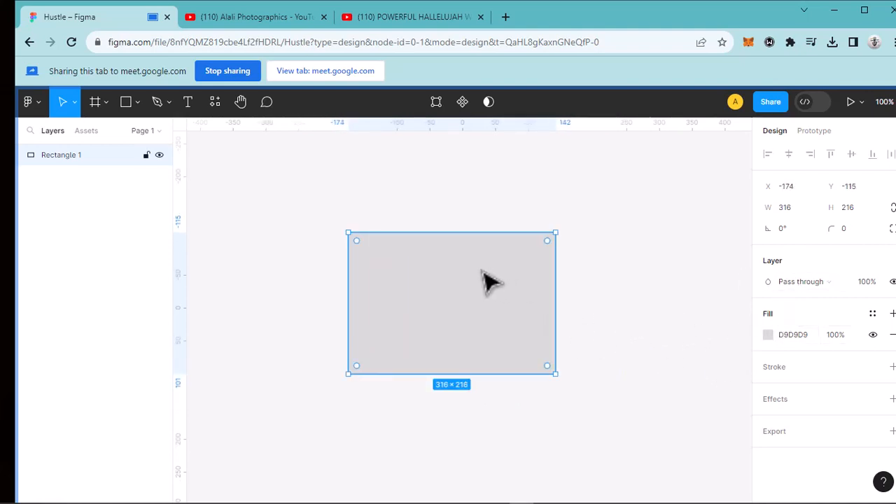
drag(486, 282, 456, 282)
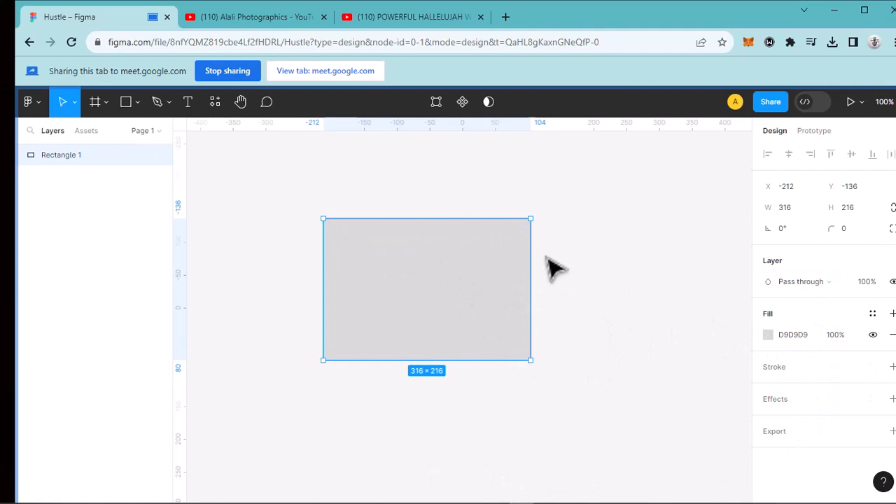
- Change the rectangle's fill to the red FC1515
click(768, 335)
click(744, 185)
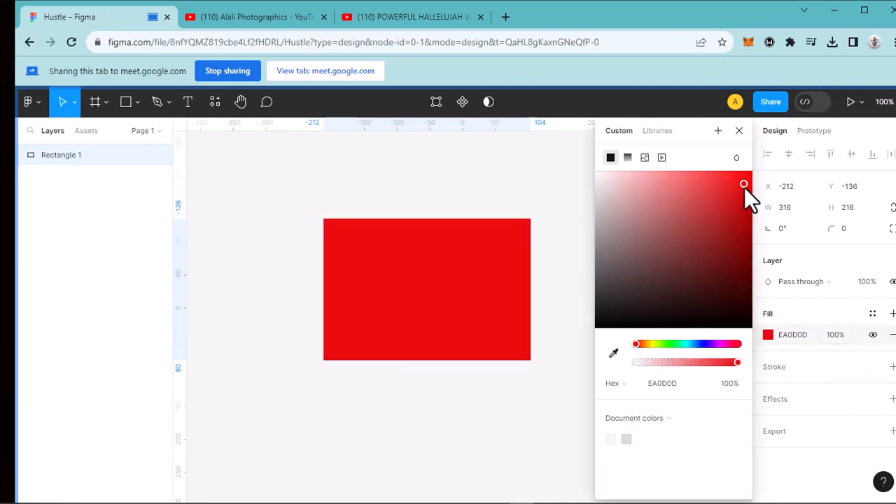
drag(713, 194, 746, 137)
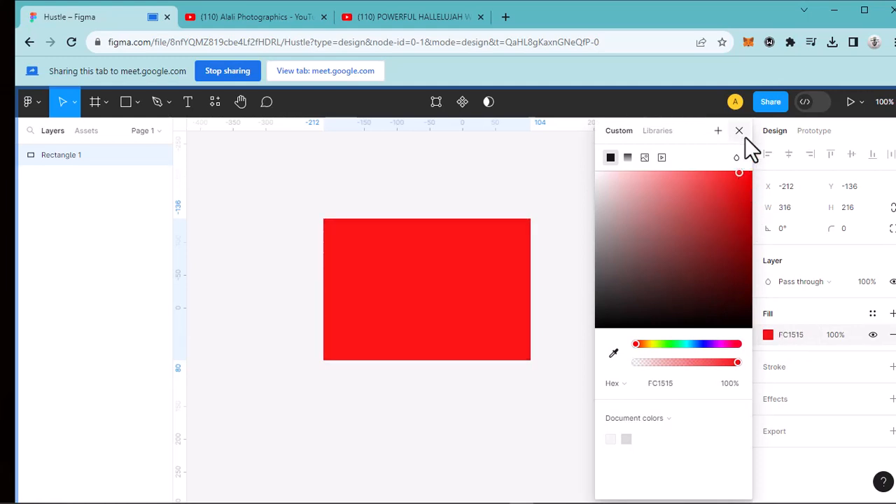
click(744, 134)
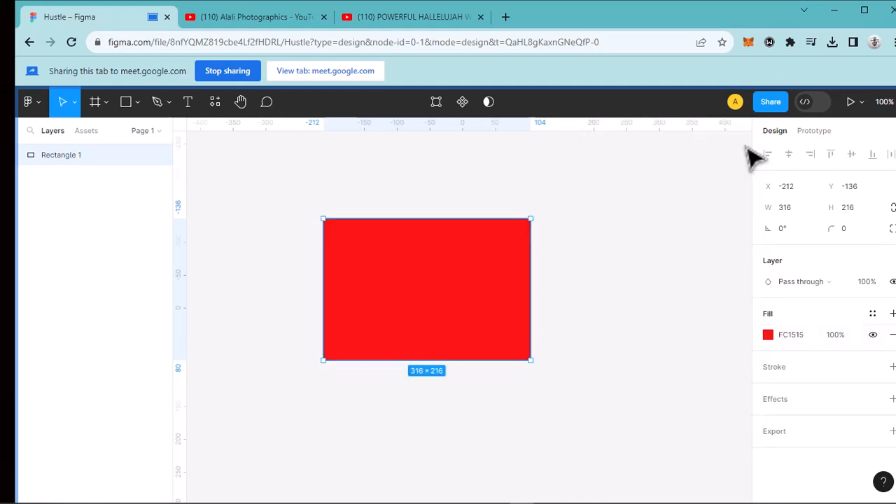
- Add a black inside stroke of weight 16 to the rectangle and move it to about X -346, Y -216
click(893, 367)
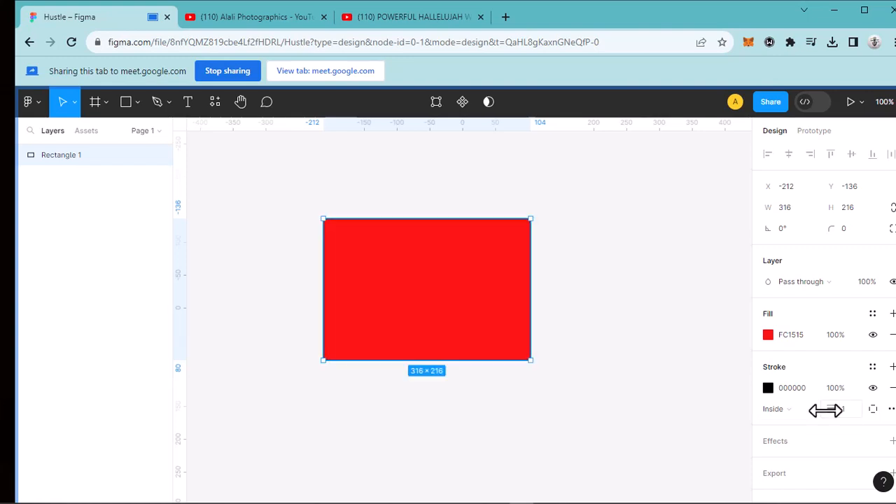
mouse_move(832, 410)
mouse_down()
mouse_move(863, 411)
mouse_move(854, 418)
mouse_up()
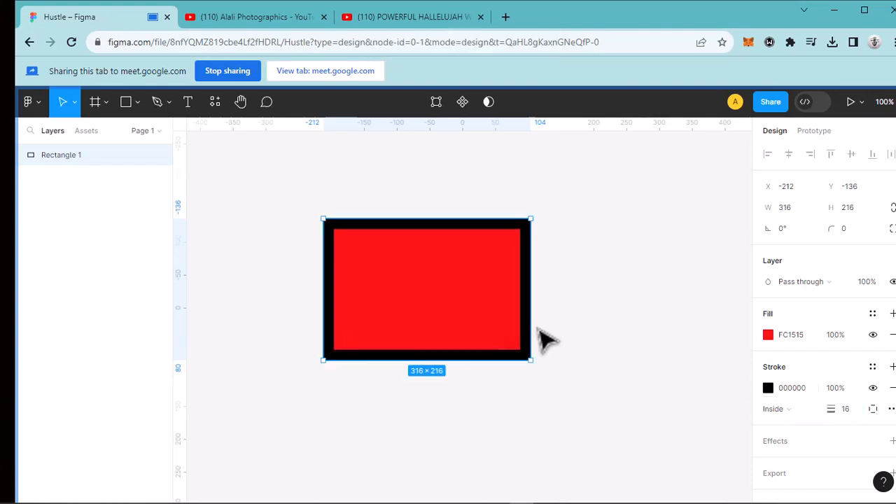
mouse_move(366, 273)
mouse_down()
mouse_move(290, 231)
mouse_move(304, 236)
mouse_up()
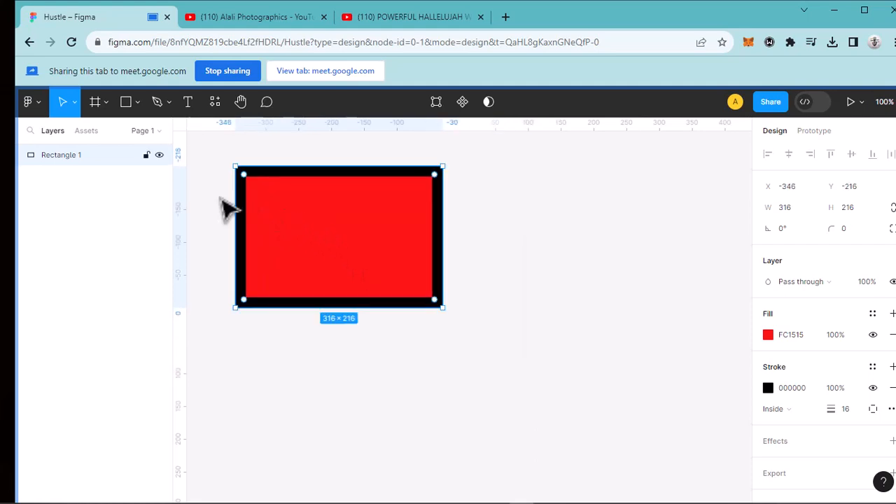
- Draw a circle about 209 × 209 on the empty canvas to the right of the rectangle, using the Ellipse tool
click(170, 104)
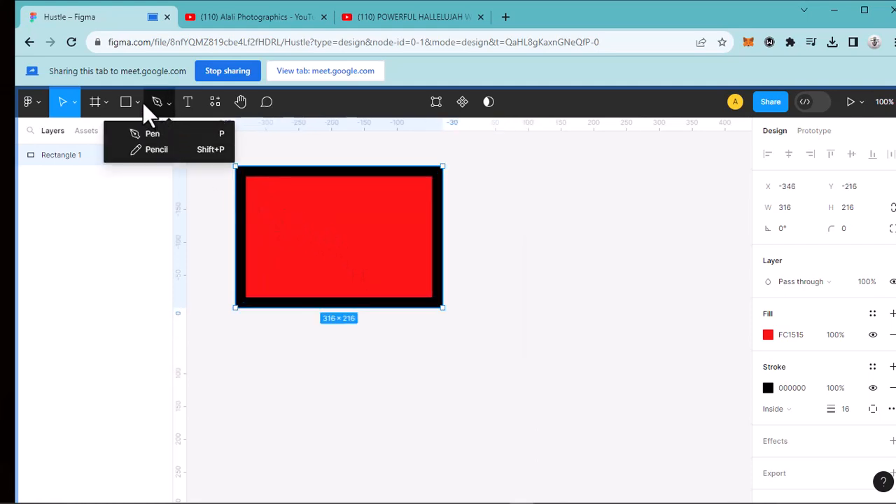
click(140, 102)
click(123, 182)
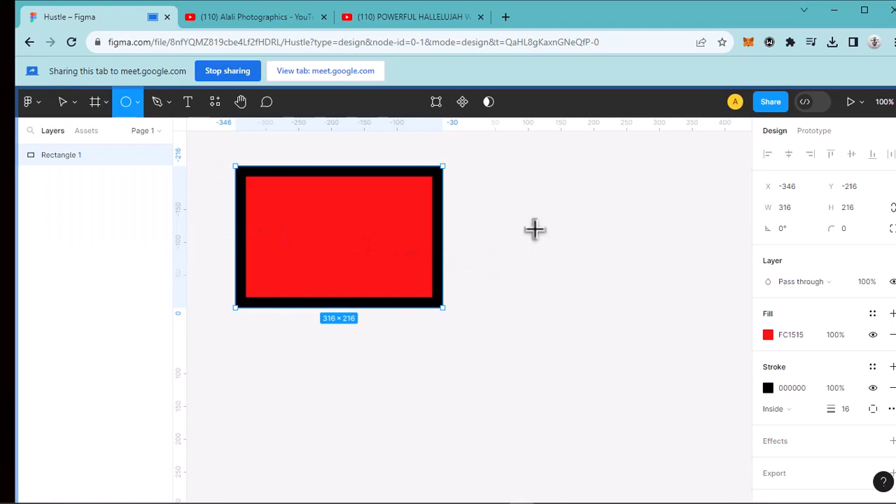
drag(517, 206, 654, 341)
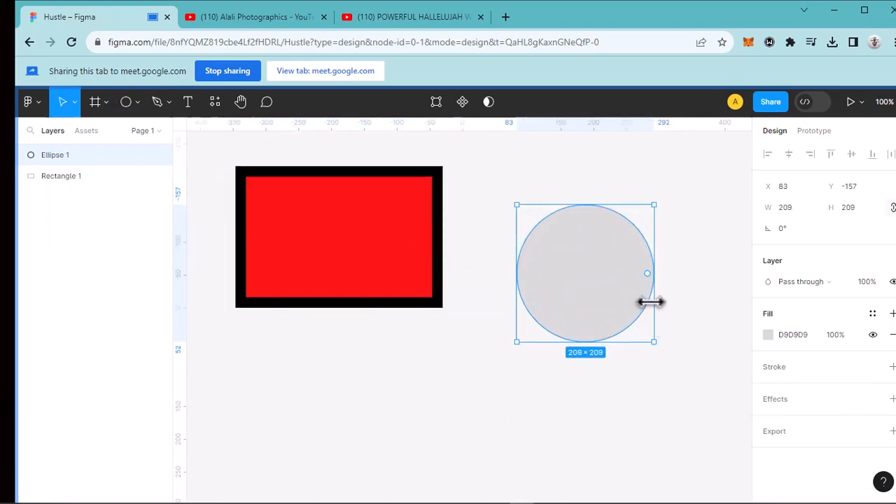
- Fill the circle with red F92020 and reshape it into a C-shaped ring with about -93% sweep and 67% ratio
click(767, 335)
click(707, 227)
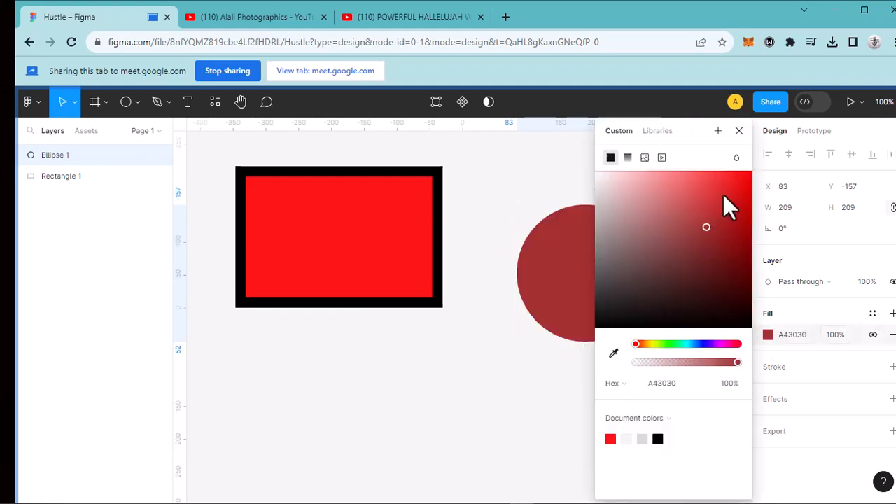
click(740, 131)
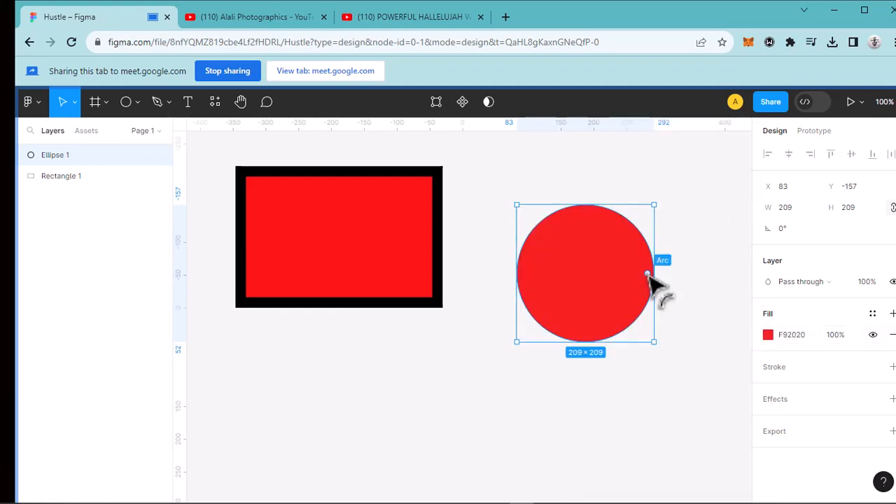
drag(648, 274, 546, 296)
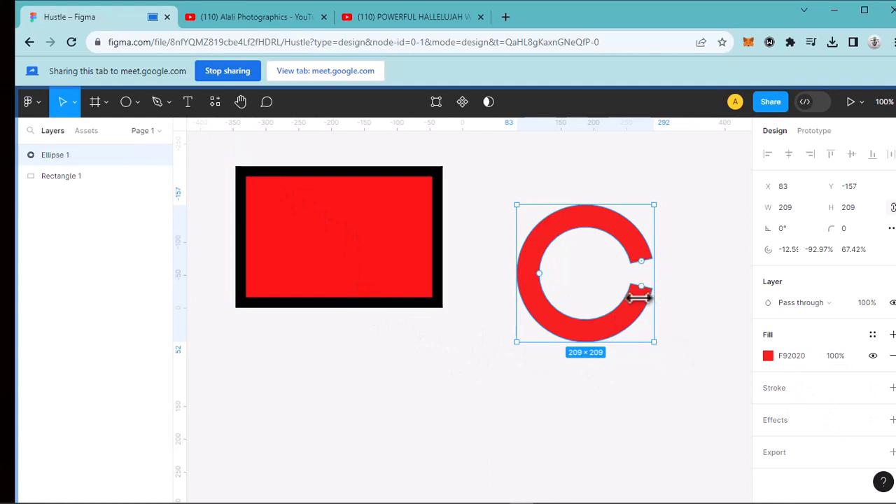
- Add a black inside stroke of weight 4 to the C-shaped ring
click(893, 388)
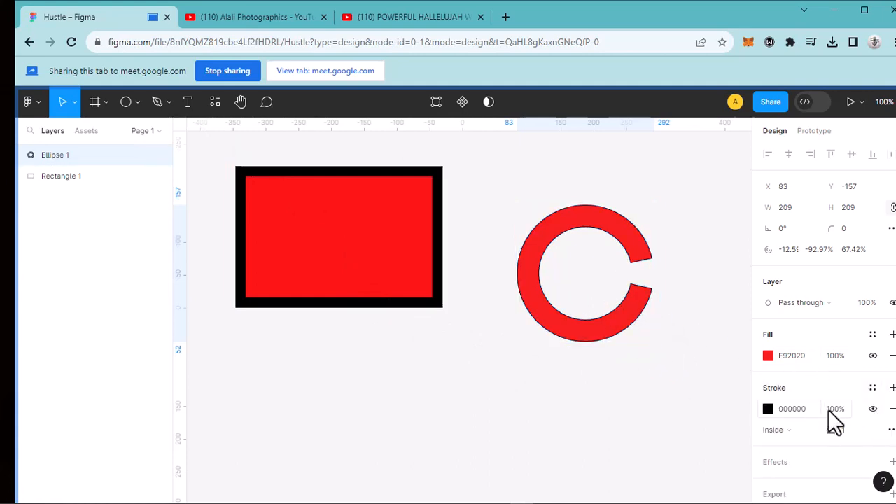
click(768, 409)
click(702, 342)
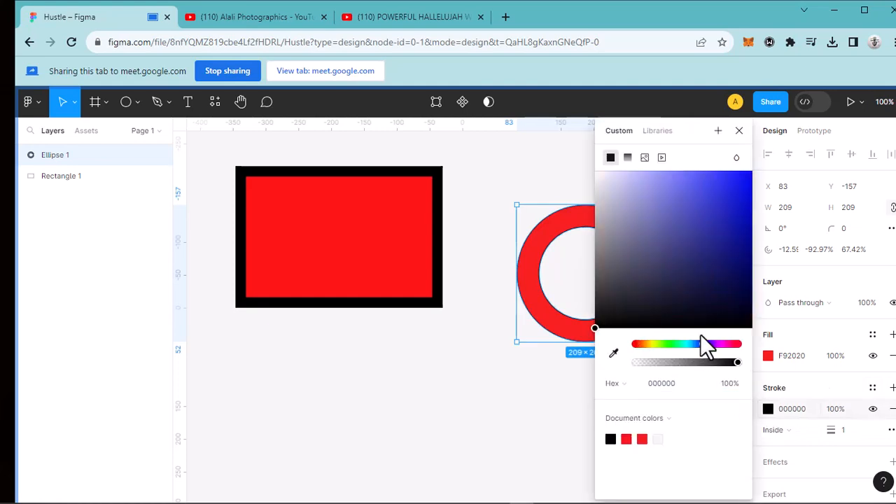
click(739, 132)
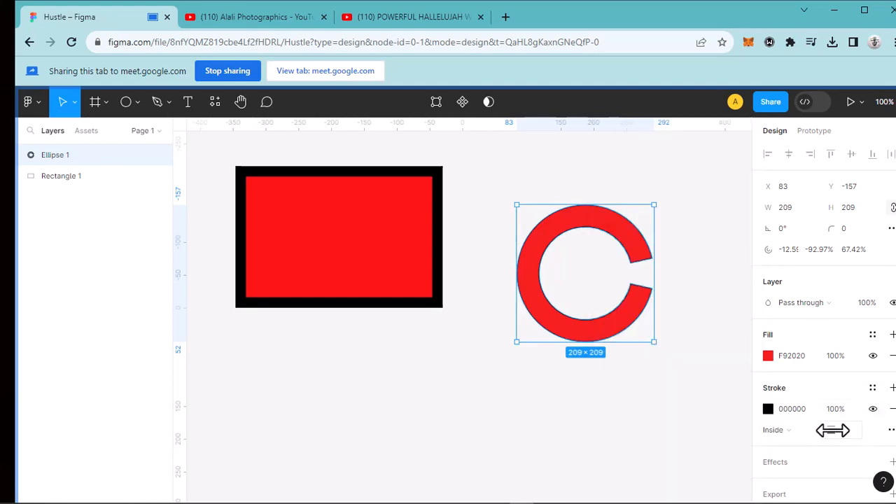
drag(830, 430, 838, 435)
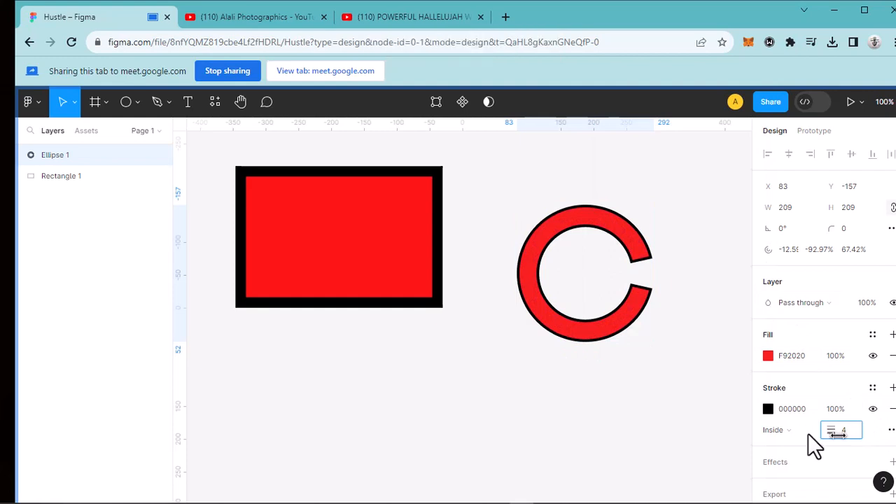
- Change the ring's stroke colour to navy blue 0A0E75
click(768, 409)
click(704, 344)
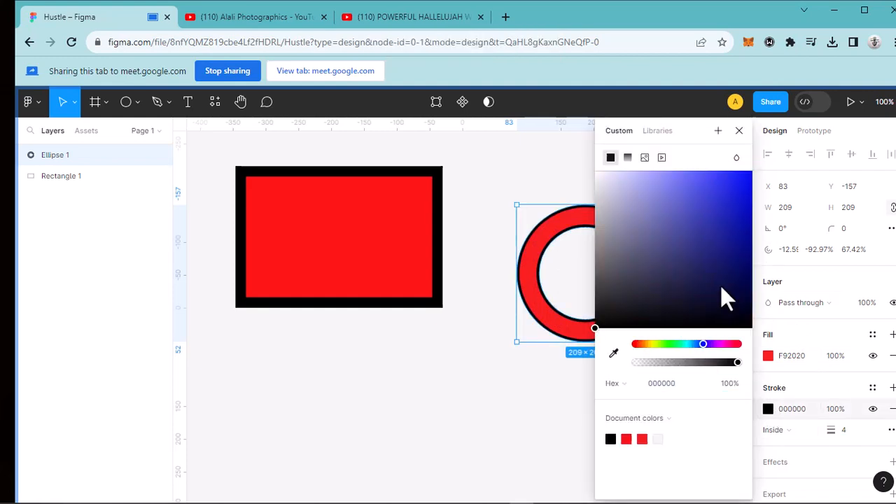
click(738, 256)
click(739, 130)
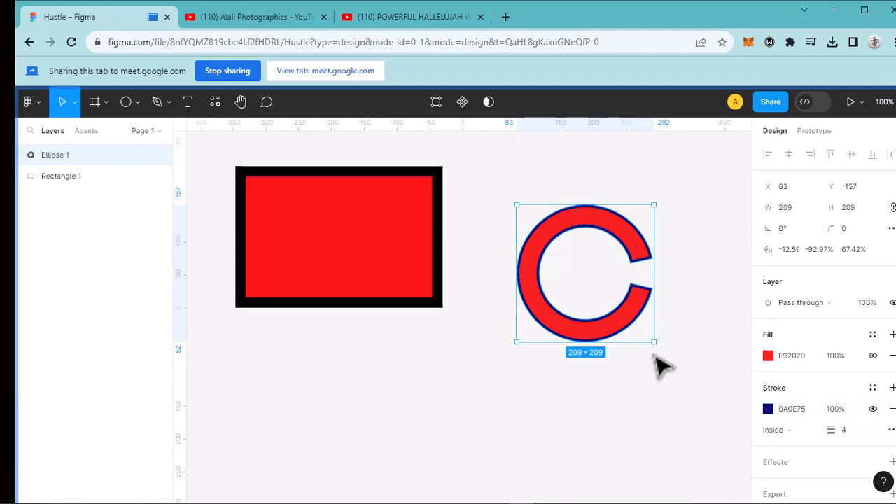
- Inspect the ring's outline up close and remove its stroke
scroll(650, 371, up, 5)
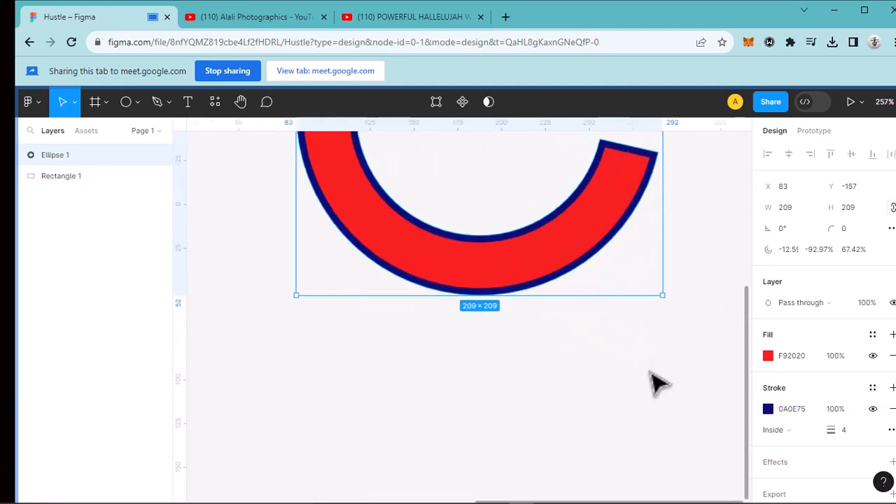
scroll(655, 378, up, 5)
scroll(660, 372, down, 1)
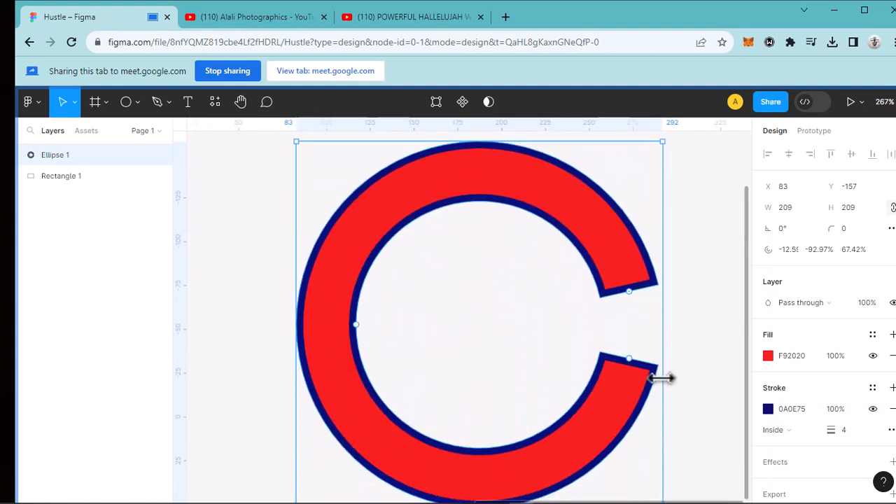
scroll(662, 378, down, 3)
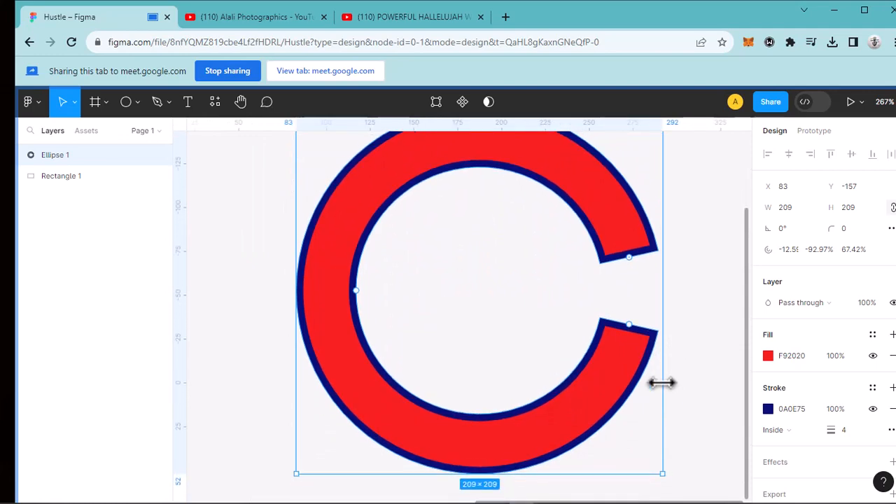
scroll(661, 382, up, 5)
scroll(664, 384, down, 2)
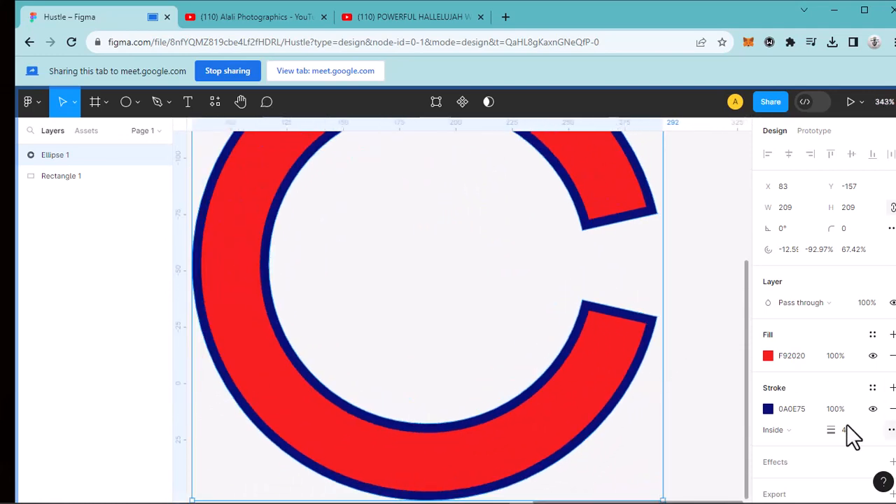
scroll(846, 425, down, 1)
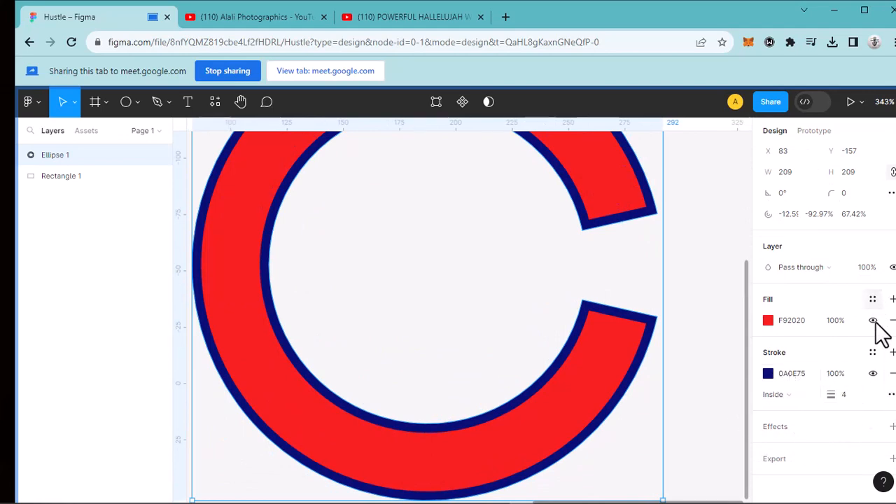
click(893, 374)
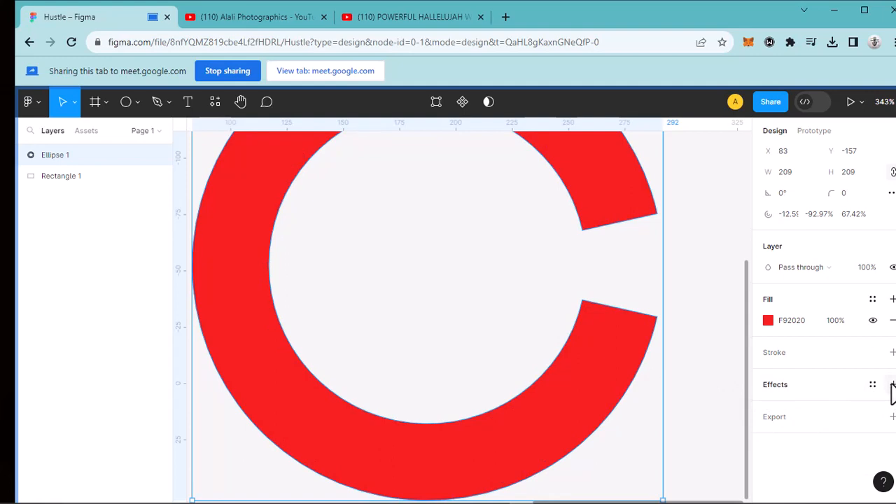
- Add an effect to the ring and keep its type as Drop shadow
click(892, 385)
scroll(645, 400, down, 2)
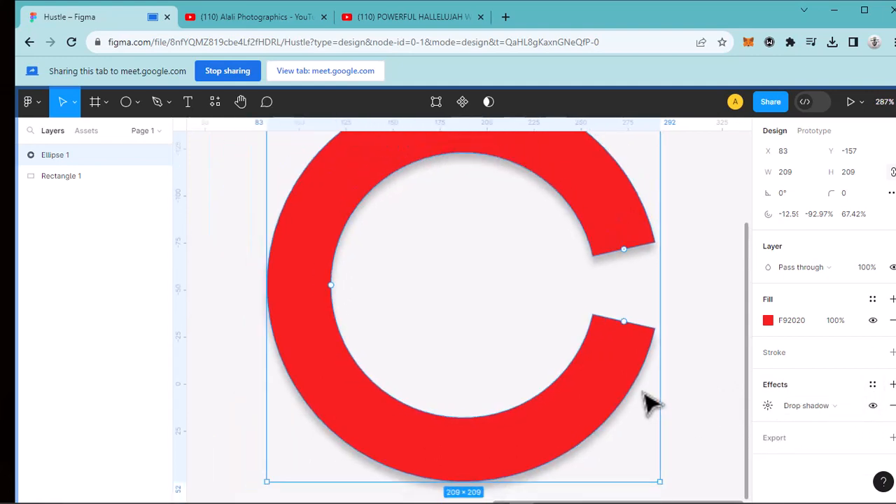
scroll(646, 397, down, 1)
scroll(646, 398, down, 1)
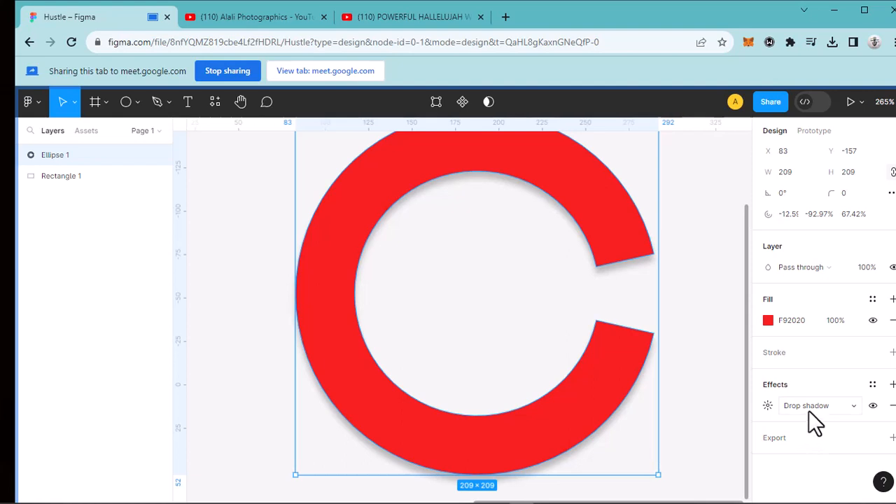
click(853, 406)
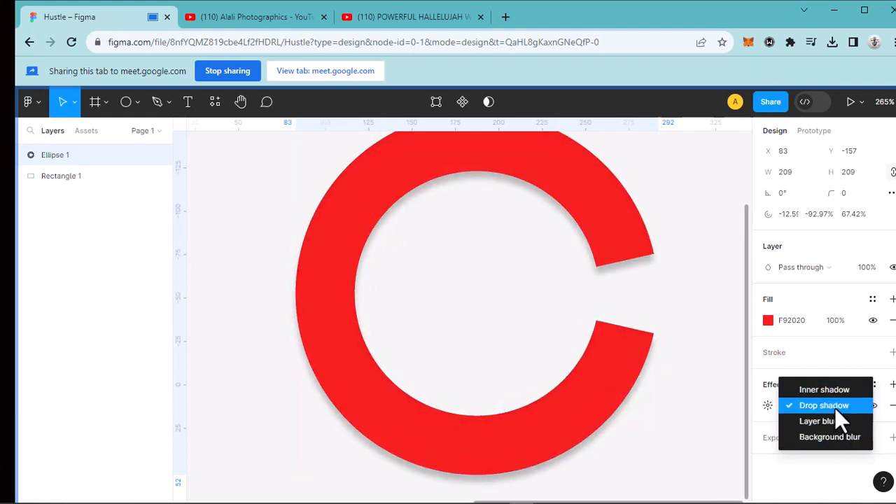
click(836, 408)
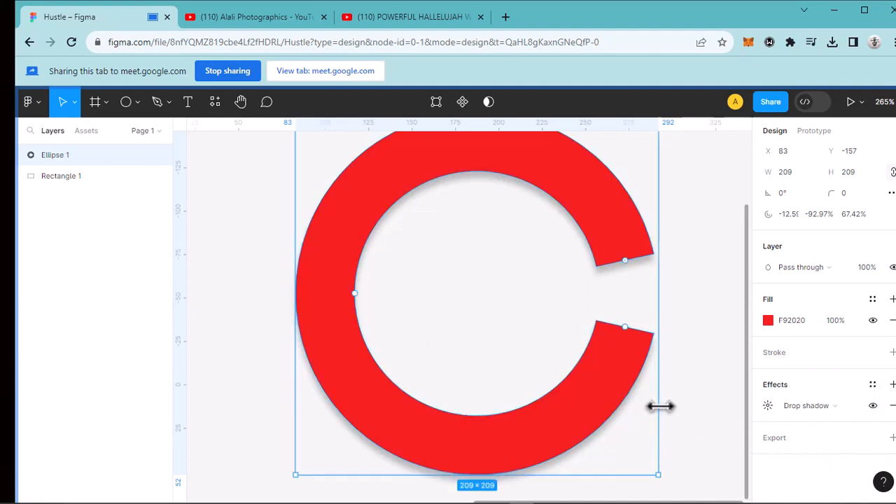
ctrl+scroll(661, 404, down, 3)
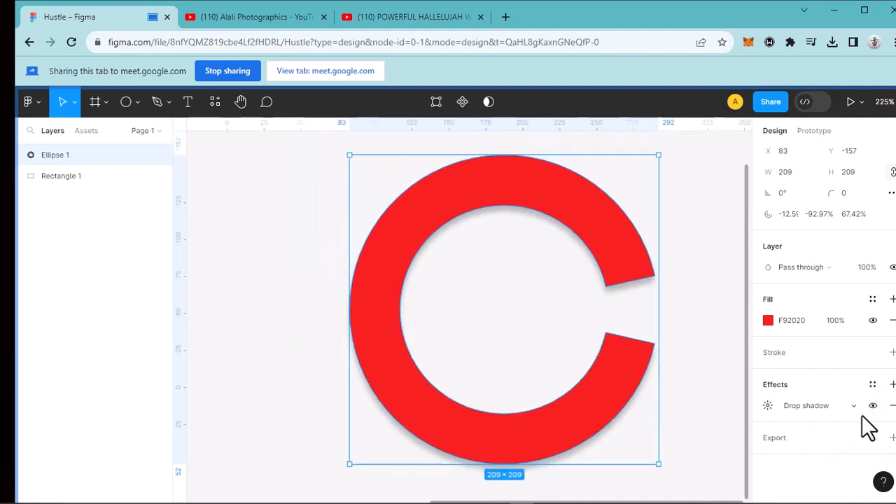
- Set the ring's drop shadow to blur 8, spread 5 and 40% opacity
click(767, 406)
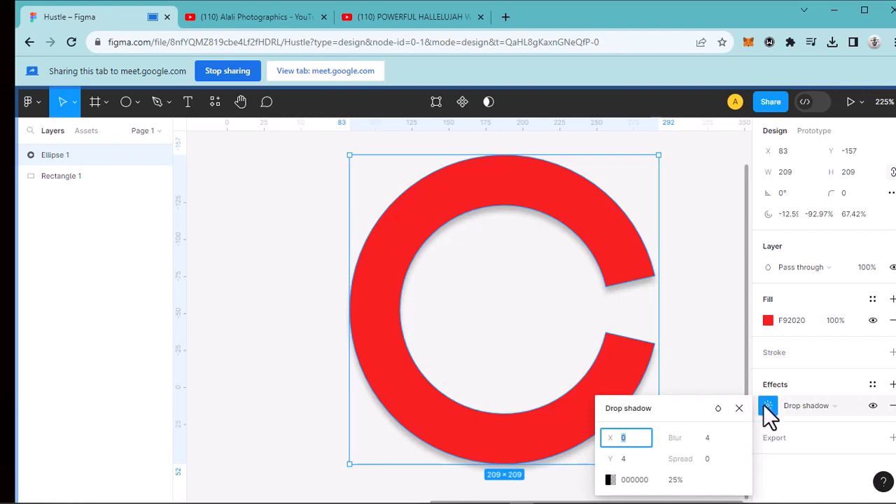
drag(679, 407, 700, 316)
drag(641, 378, 714, 296)
drag(761, 325, 770, 348)
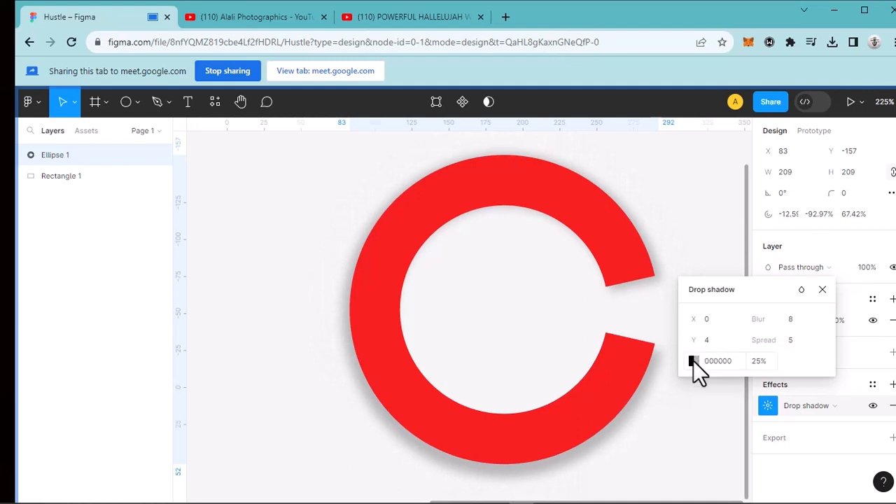
click(755, 363)
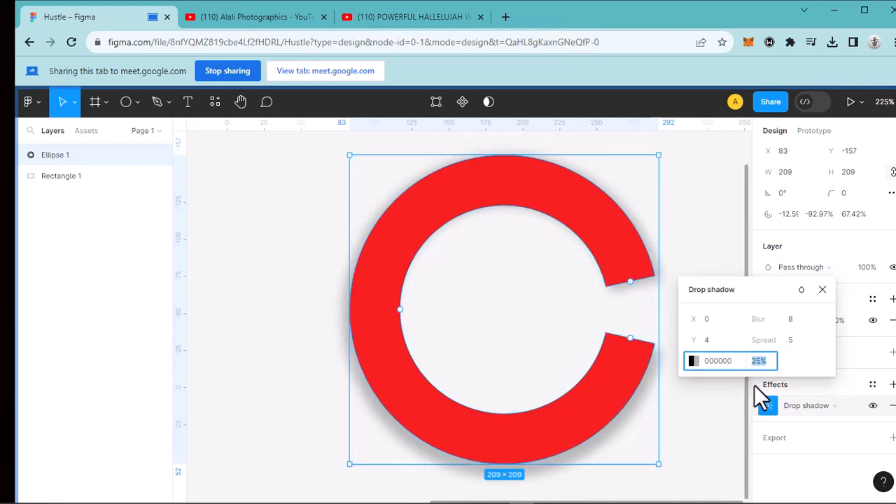
text(40)
key(Return)
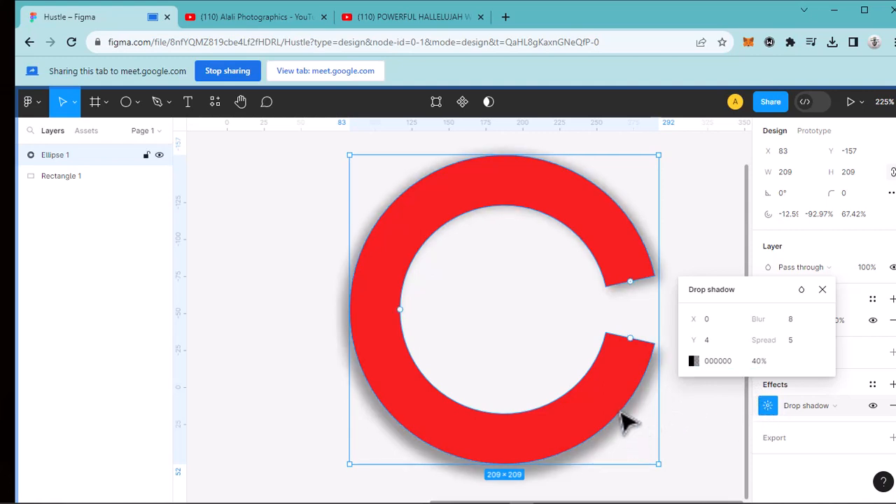
scroll(621, 421, down, 6)
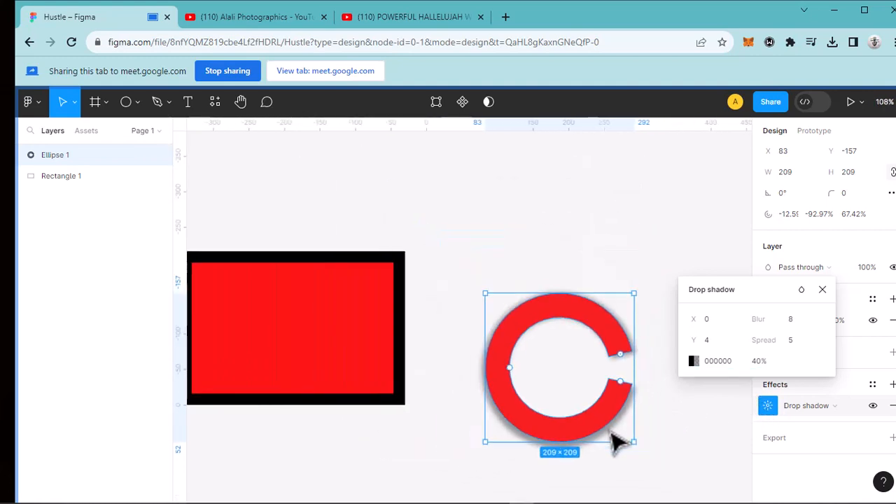
scroll(616, 441, up, 4)
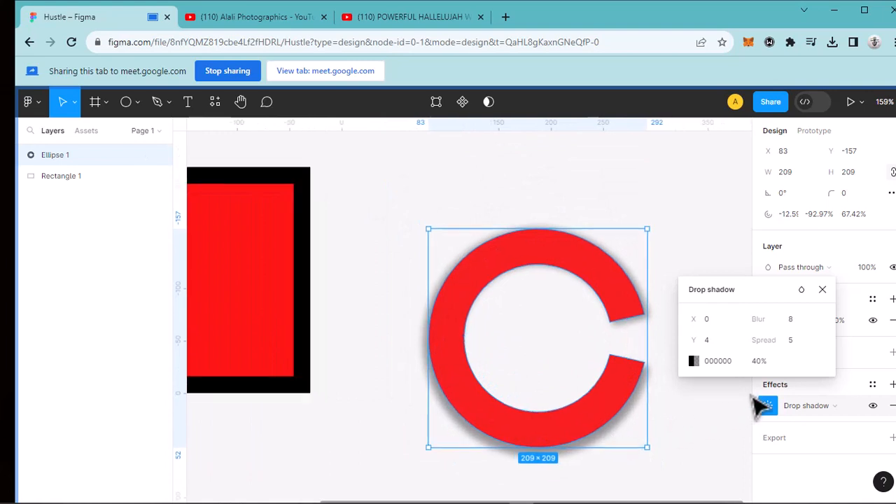
click(823, 289)
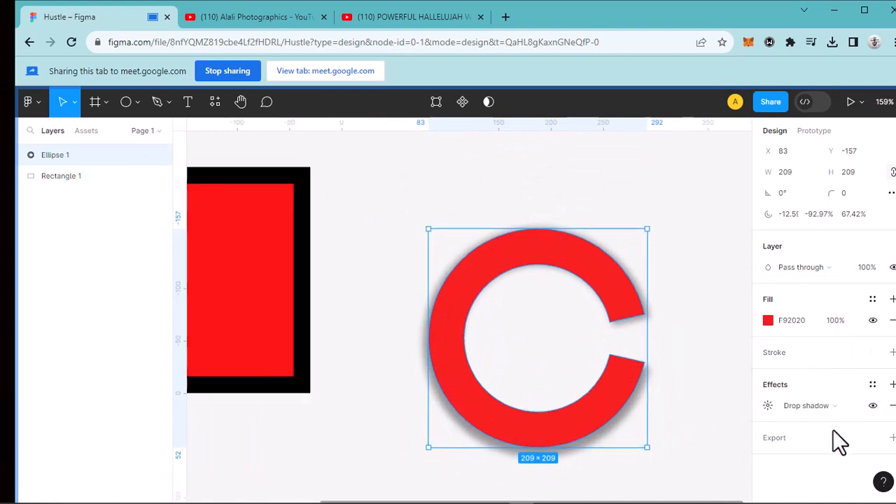
- Add a 1x PNG export setting to the ring
scroll(426, 241, down, 4)
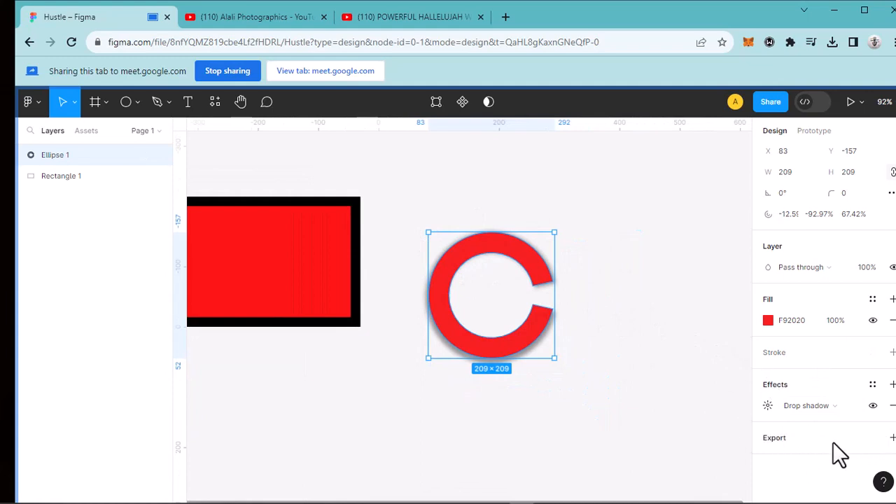
click(893, 437)
scroll(826, 441, down, 1)
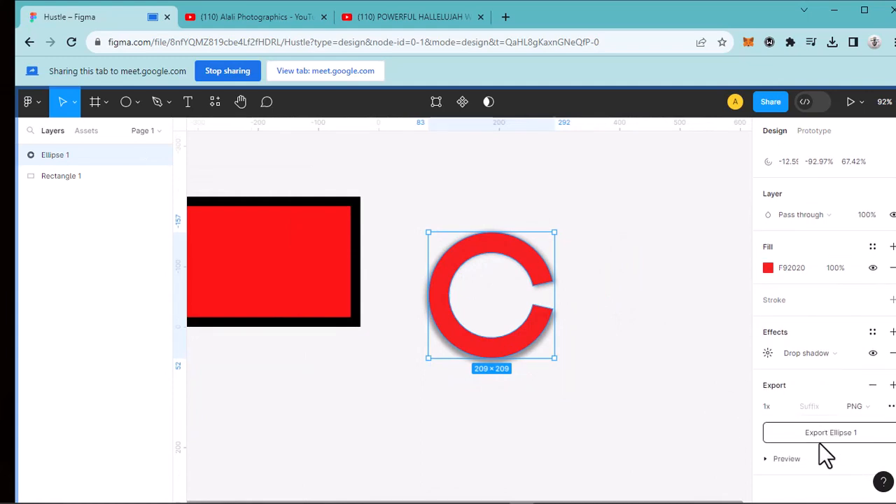
- Review the export file formats available for the ring, keeping PNG
click(874, 408)
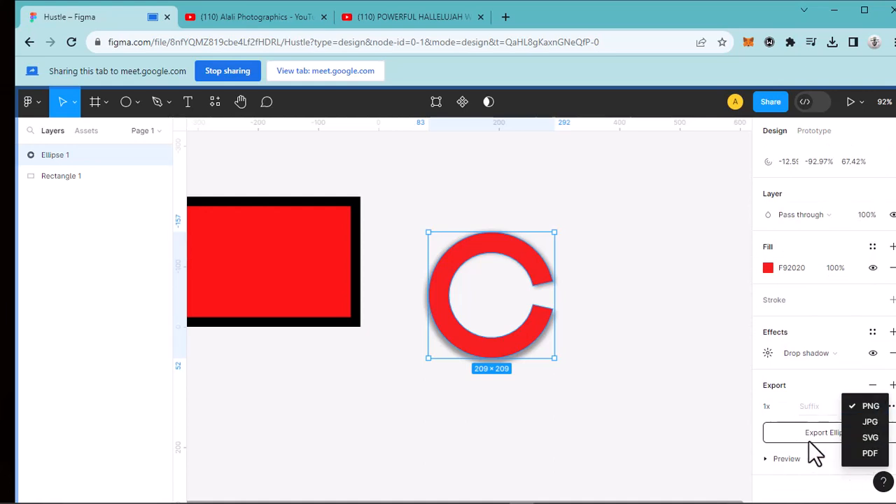
click(764, 437)
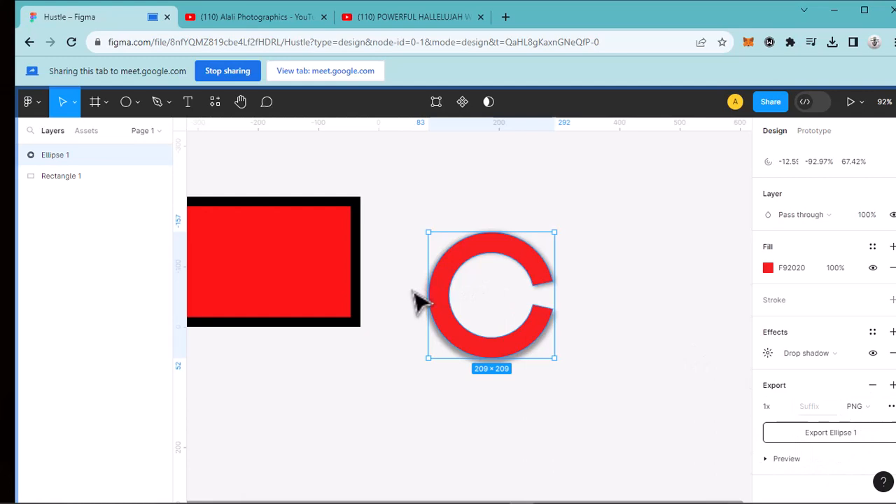
key(h)
drag(413, 297, 376, 298)
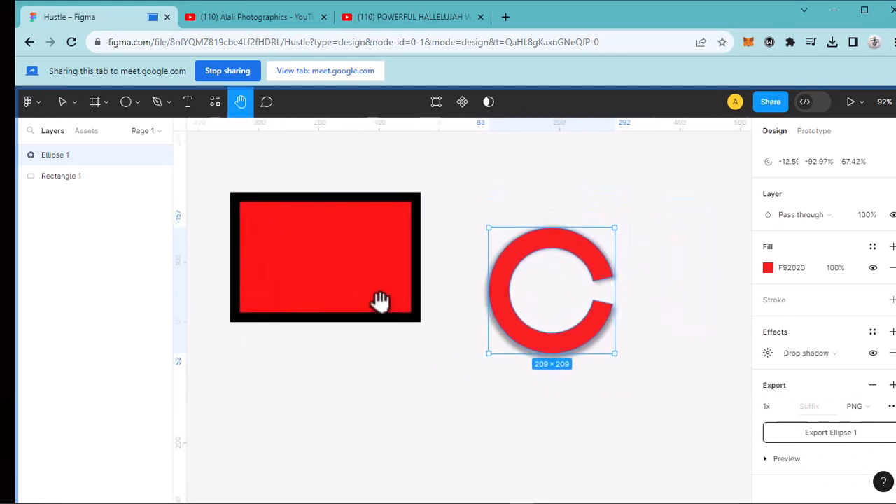
key(v)
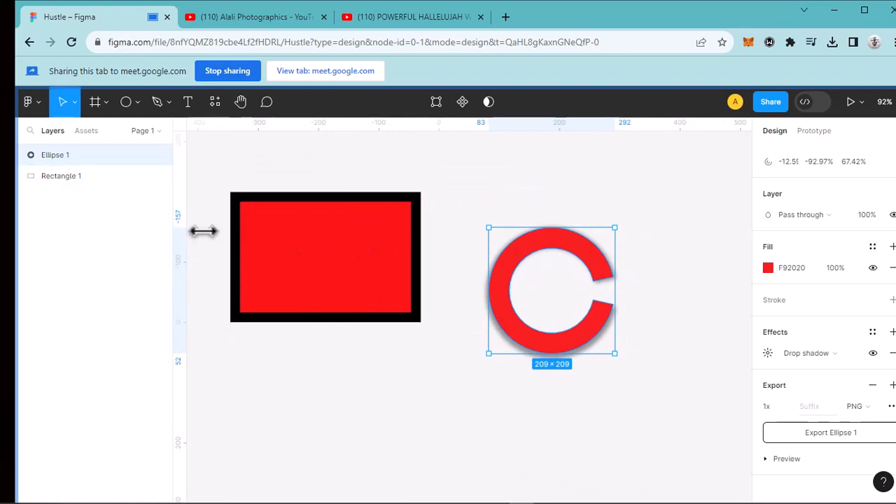
- Draw a triangle polygon about 334 by 334 below the rectangle and fill it with dark brown 401515
click(239, 103)
drag(242, 192, 494, 250)
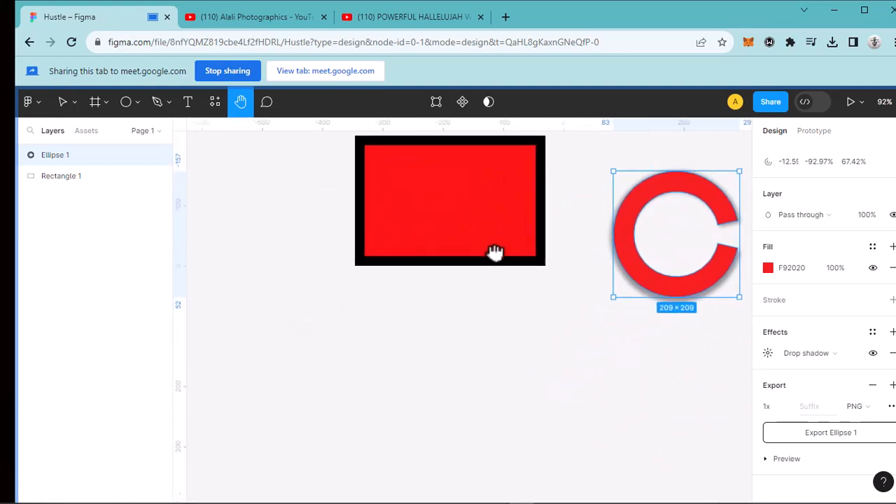
key(v)
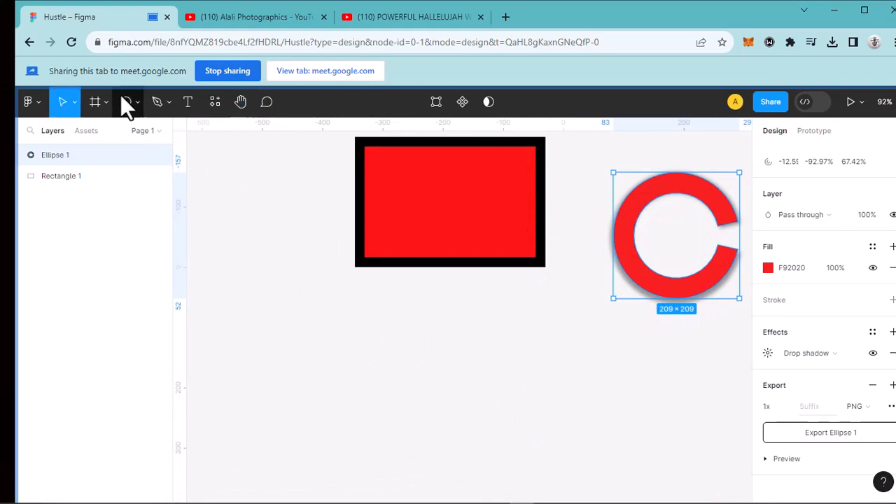
click(136, 106)
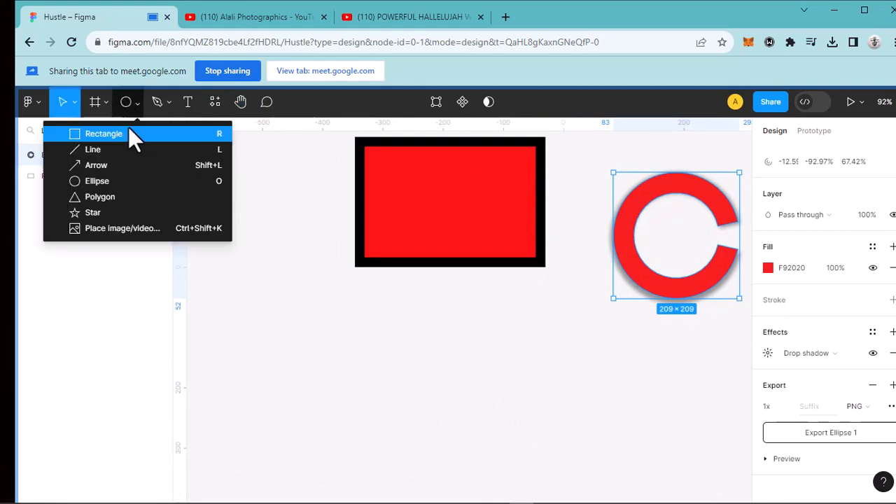
click(122, 198)
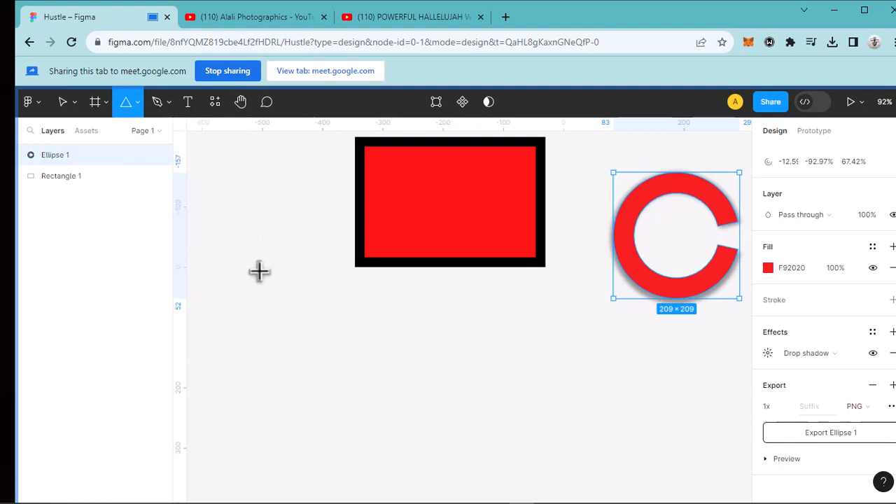
mouse_move(259, 268)
mouse_down()
mouse_move(334, 356)
mouse_move(460, 402)
mouse_up()
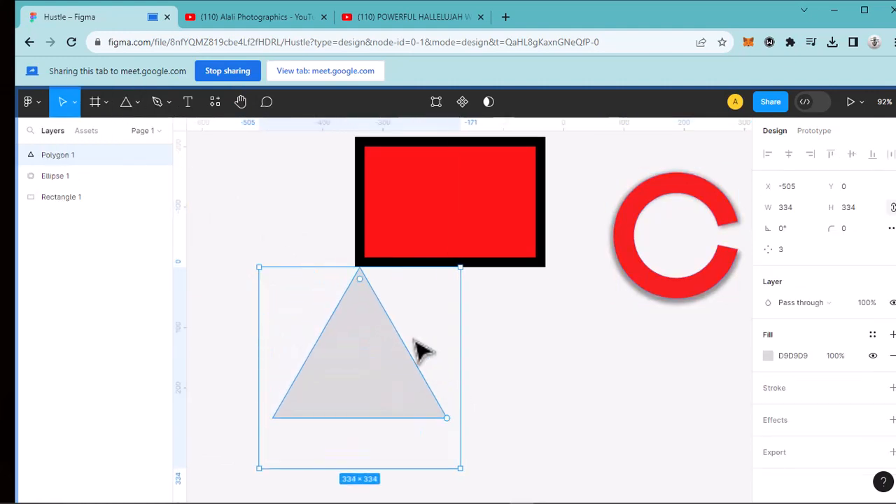
click(769, 355)
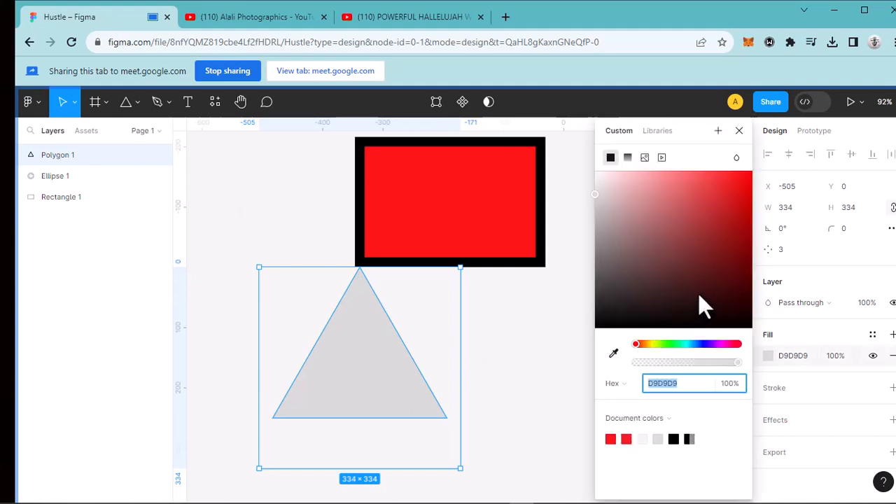
click(700, 290)
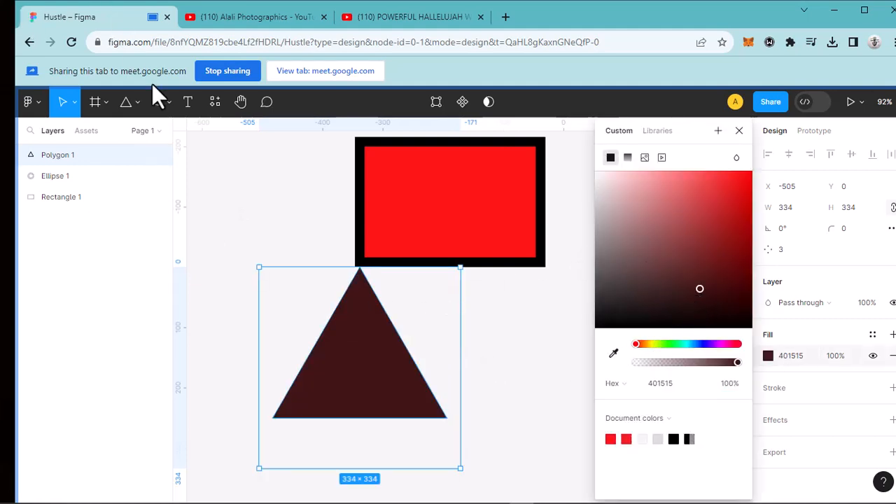
- Draw a five-point star about 245 by 253 beside the triangle and raise its inner ratio to 99%
click(142, 102)
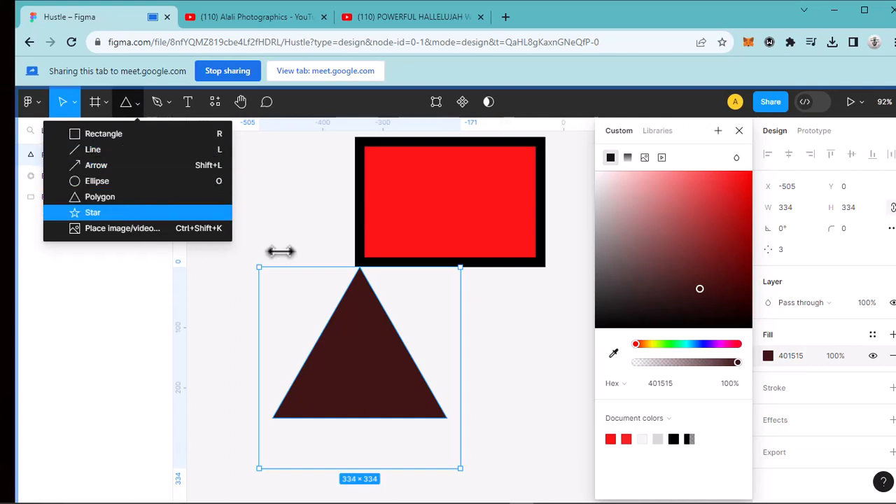
click(92, 213)
drag(507, 299, 655, 452)
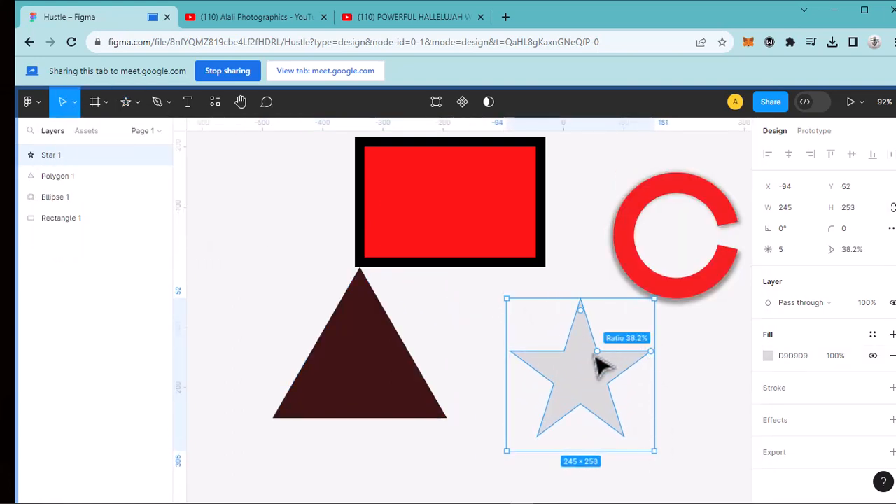
drag(599, 354, 643, 338)
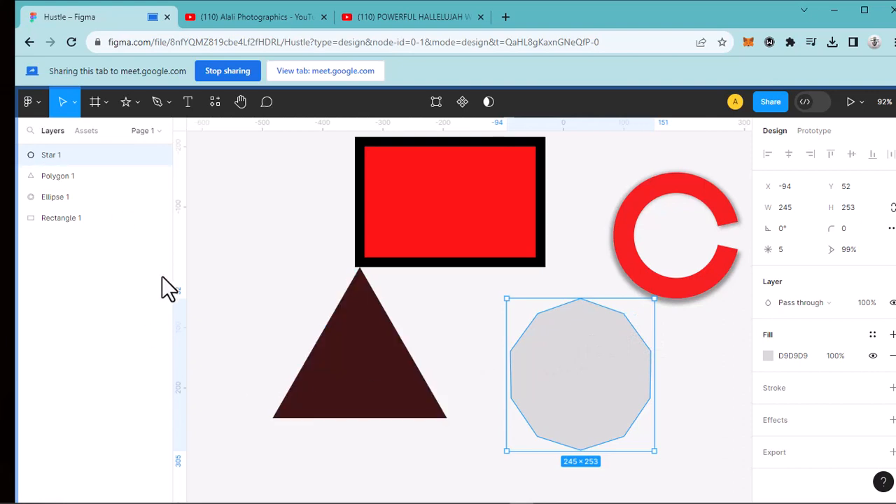
- Use the Pen tool to draw a closed four-point shape about 129 by 145 above and left of the red rectangle
scroll(573, 276, down, 2)
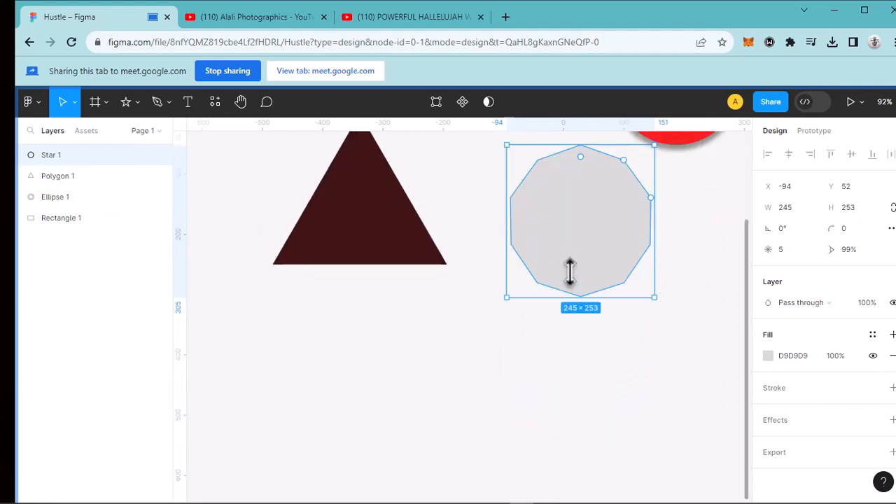
scroll(578, 284, up, 7)
scroll(578, 284, down, 5)
scroll(579, 285, up, 1)
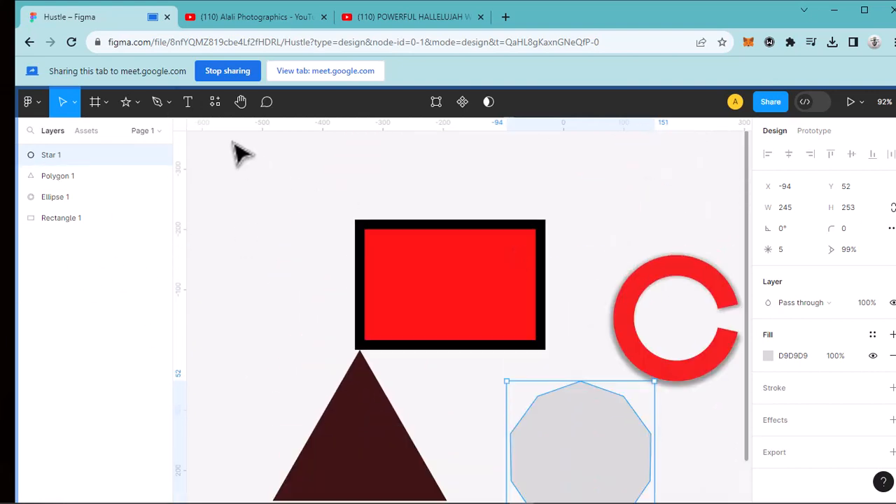
click(169, 103)
click(158, 133)
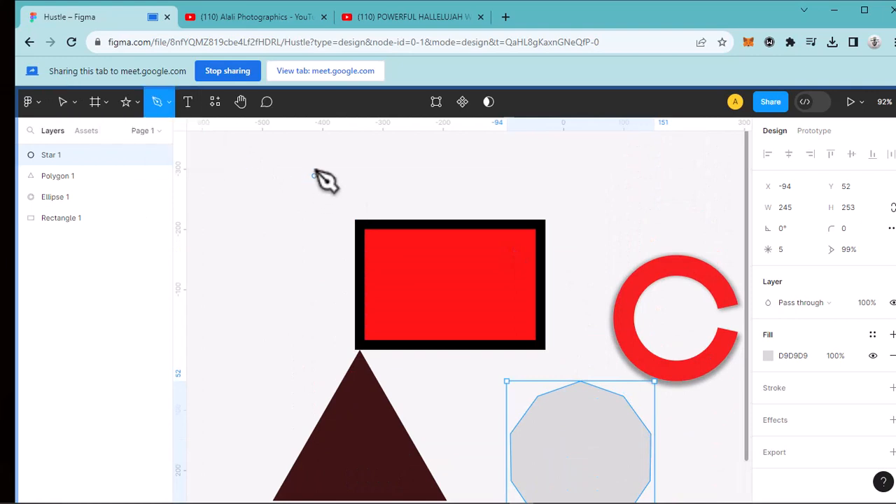
click(311, 153)
click(245, 224)
click(316, 240)
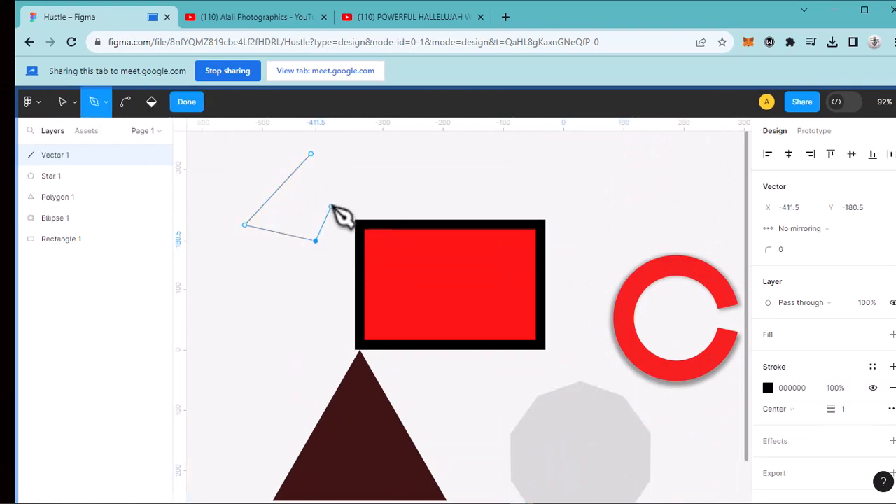
click(311, 154)
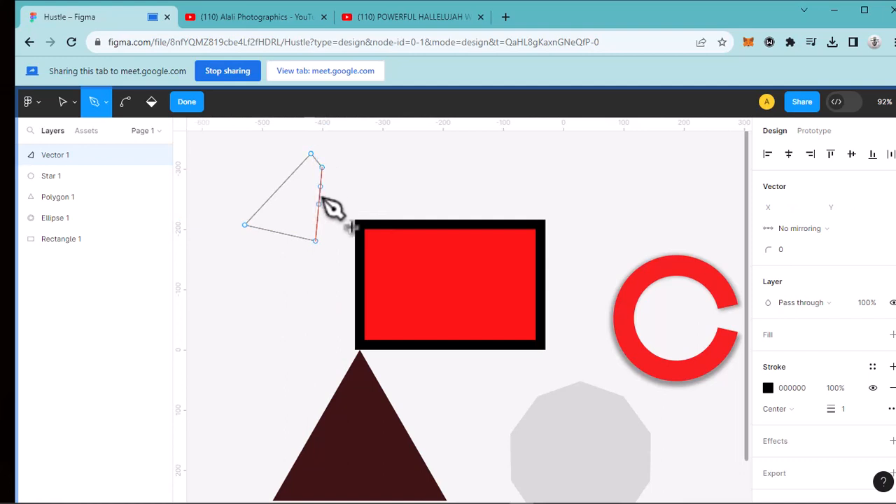
drag(316, 167, 321, 167)
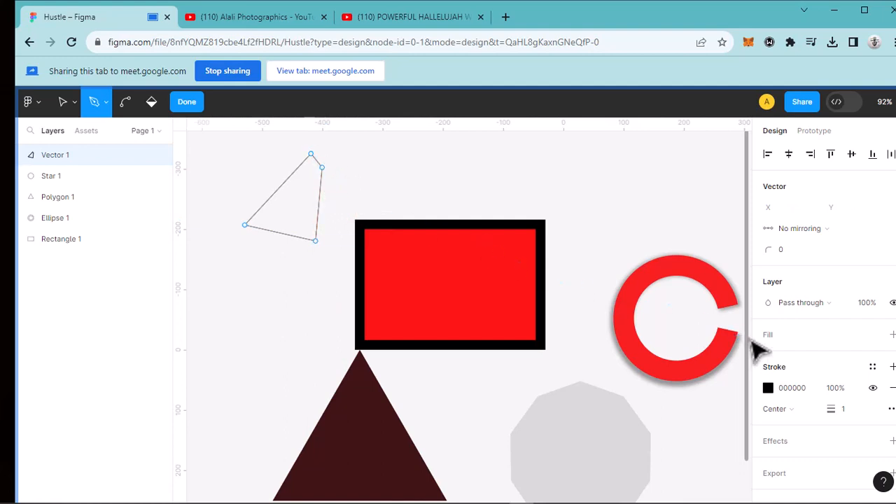
- Add a dark red 801D1D fill to the pen-drawn shape and finish editing its vector points
click(892, 336)
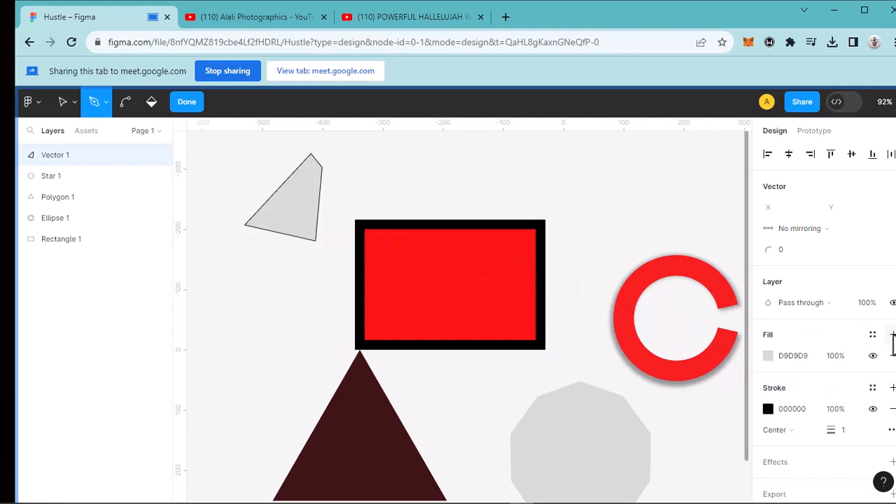
click(769, 353)
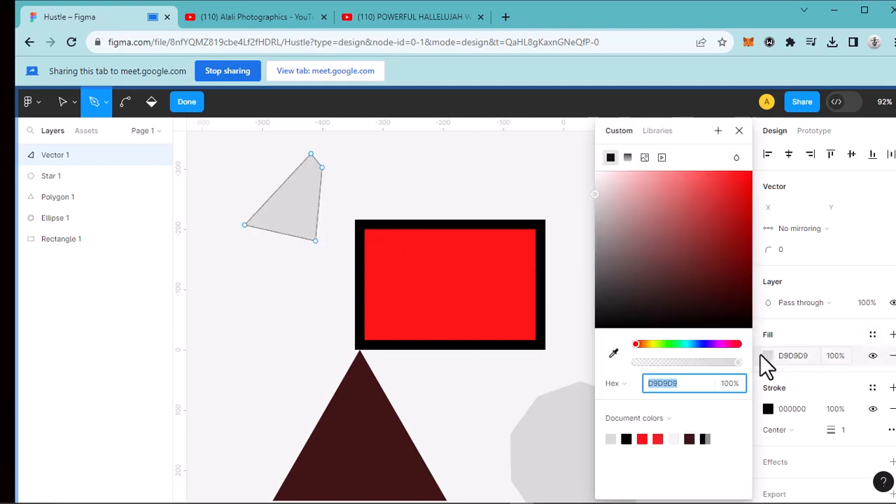
click(716, 249)
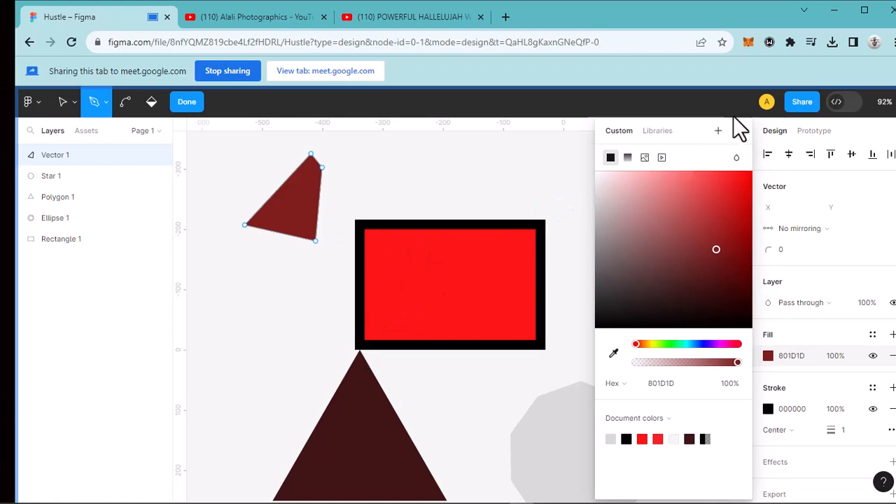
click(187, 102)
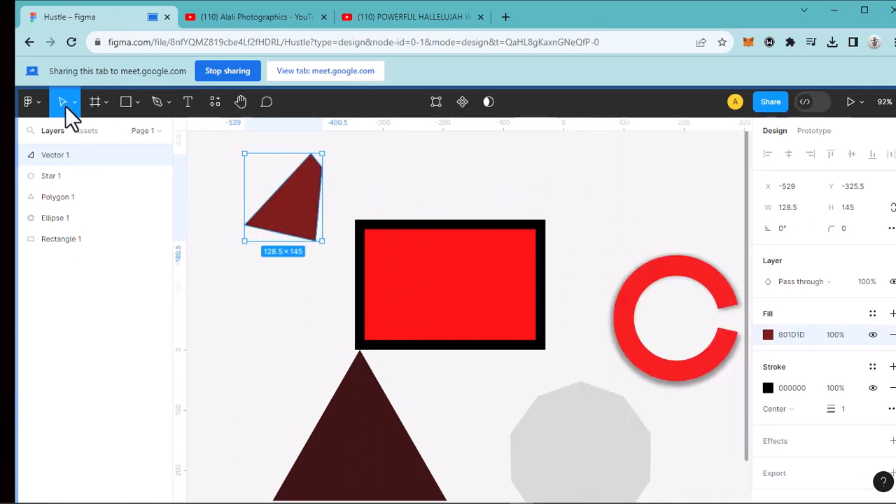
- Move the red rectangle up and to the right, and reposition the grey ten-sided star at X -155, Y -53
scroll(392, 273, down, 2)
click(394, 274)
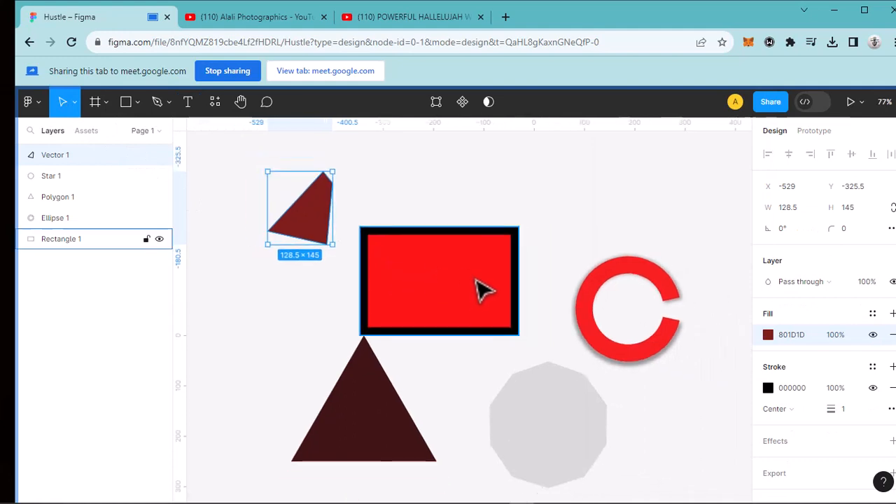
drag(497, 269, 538, 200)
click(516, 386)
drag(516, 386, 507, 359)
- Change the ten-sided star's fill to a linear gradient whose first stop is dark red 8C0909
click(769, 356)
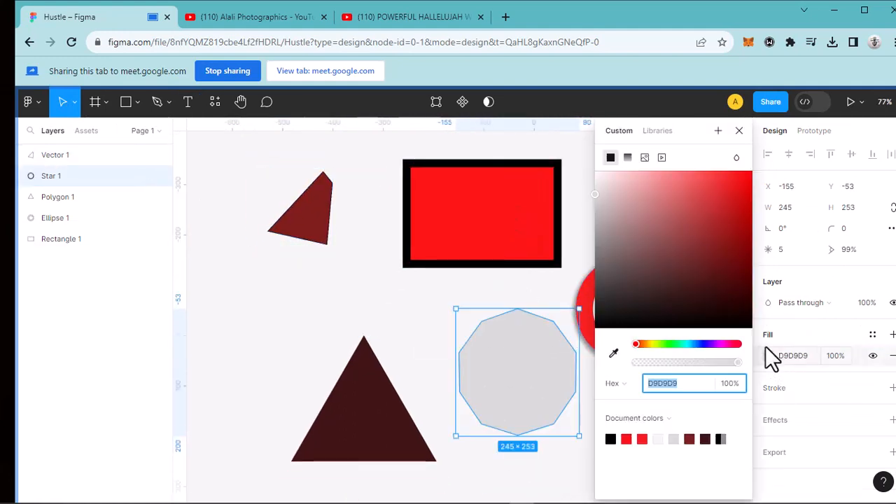
click(628, 158)
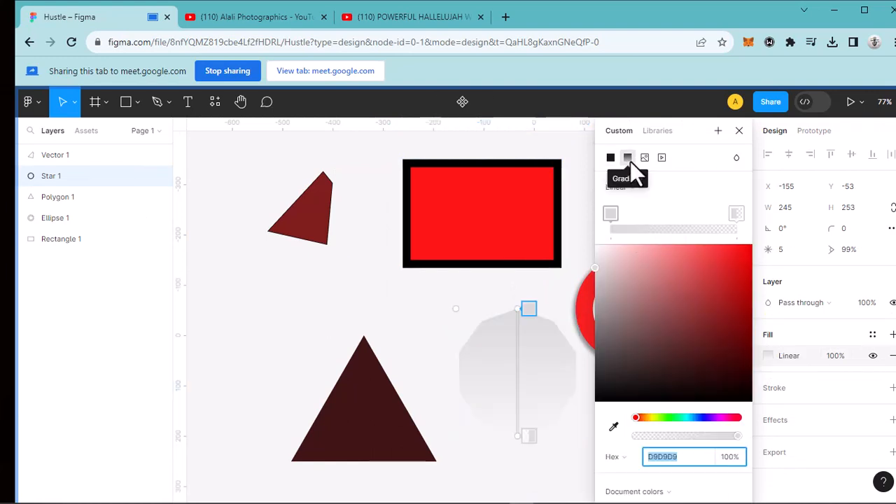
click(643, 188)
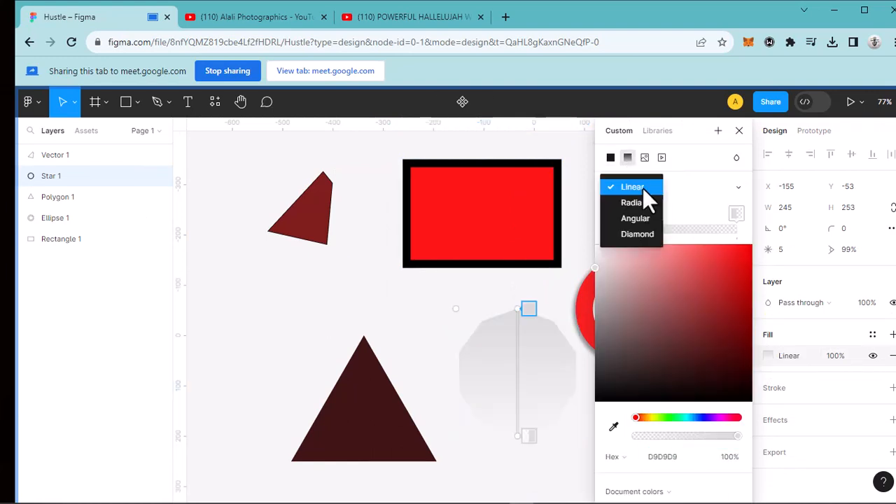
click(688, 191)
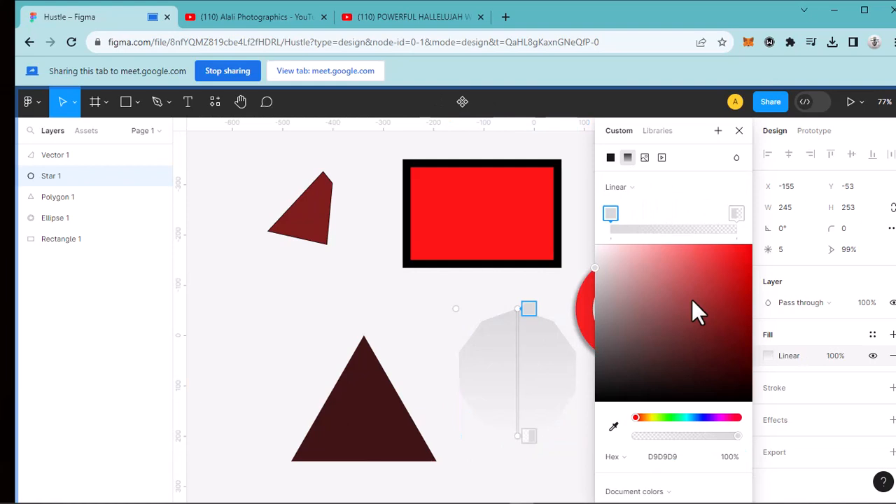
click(742, 315)
- Try blue 080FAE as the first color stop of the ten-sided star's linear gradient
scroll(524, 379, up, 3)
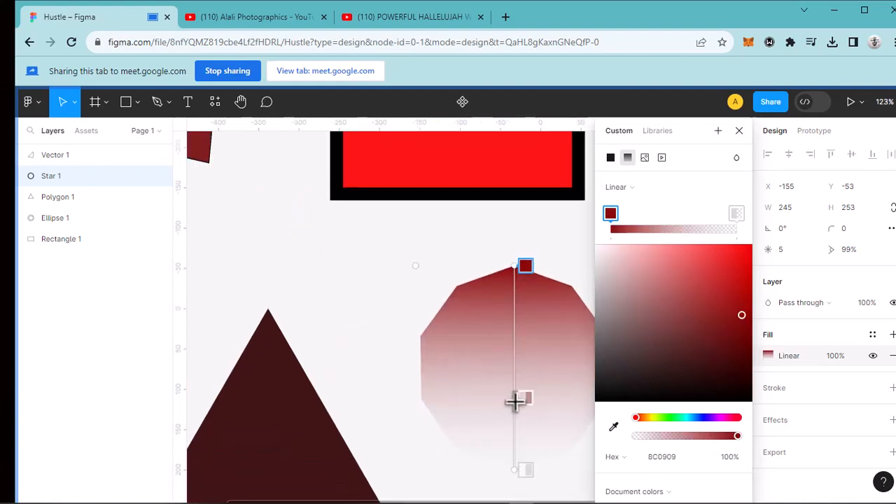
click(240, 102)
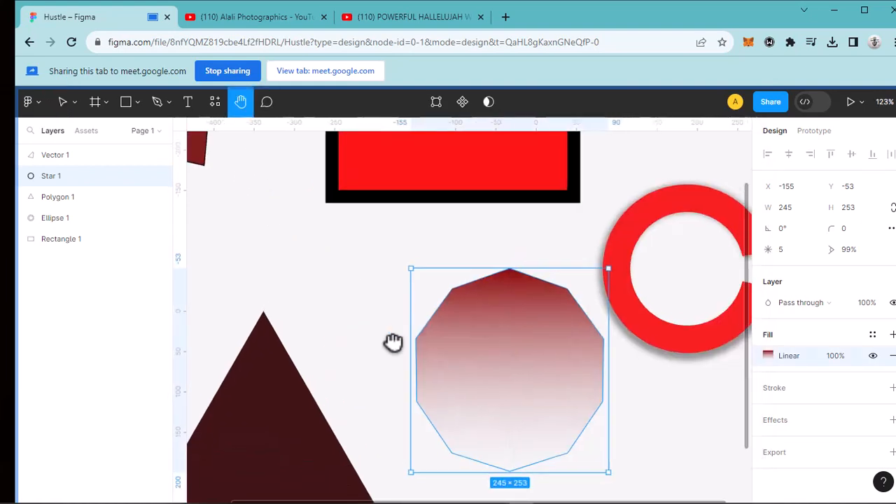
drag(394, 340, 318, 331)
click(73, 106)
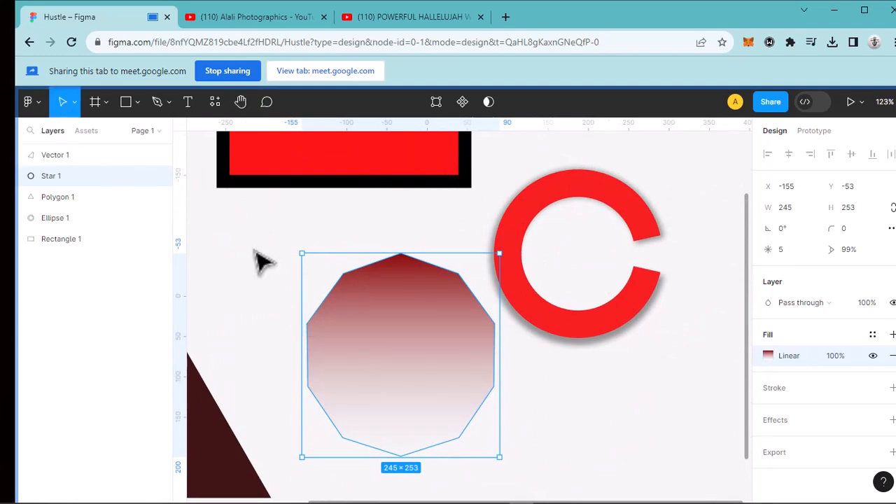
click(768, 356)
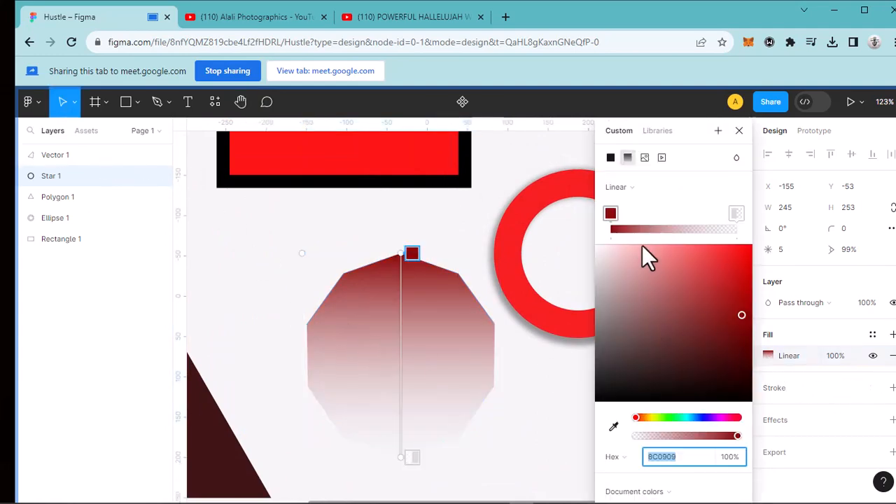
click(703, 417)
click(746, 295)
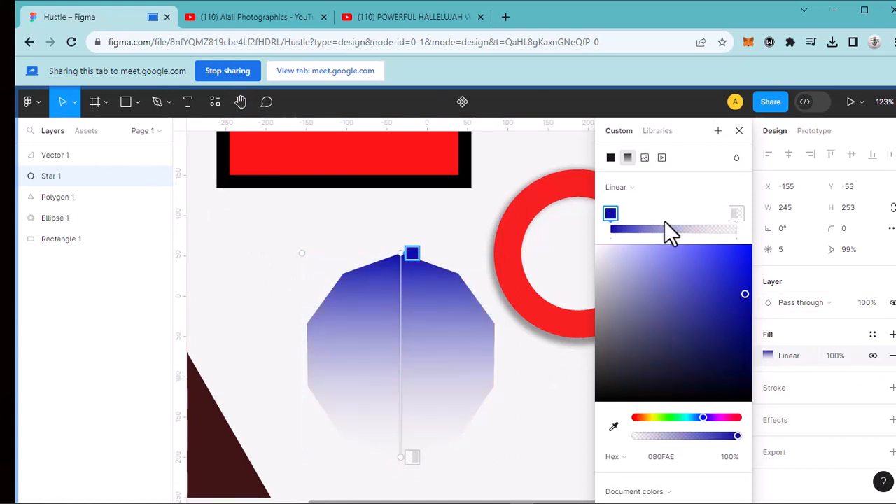
drag(670, 223, 581, 242)
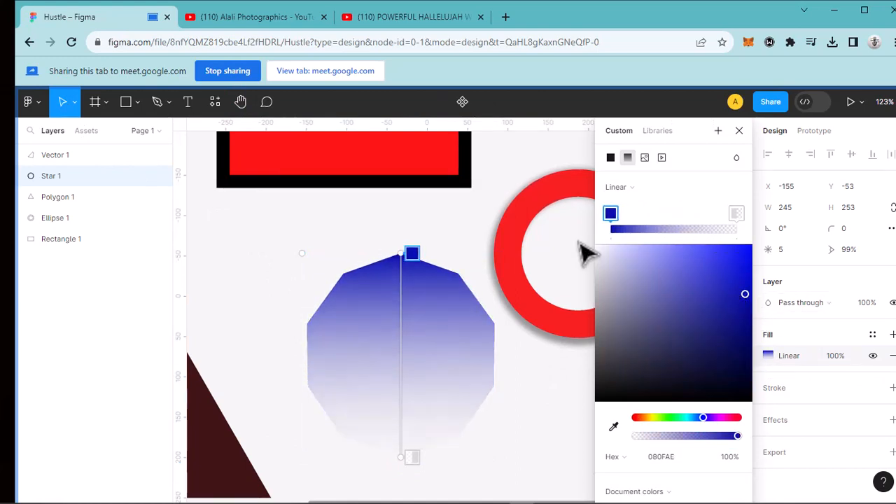
- Sample the ring's red F92020 with the eyedropper for the first stop of the ten-sided star's gradient
click(615, 427)
click(529, 293)
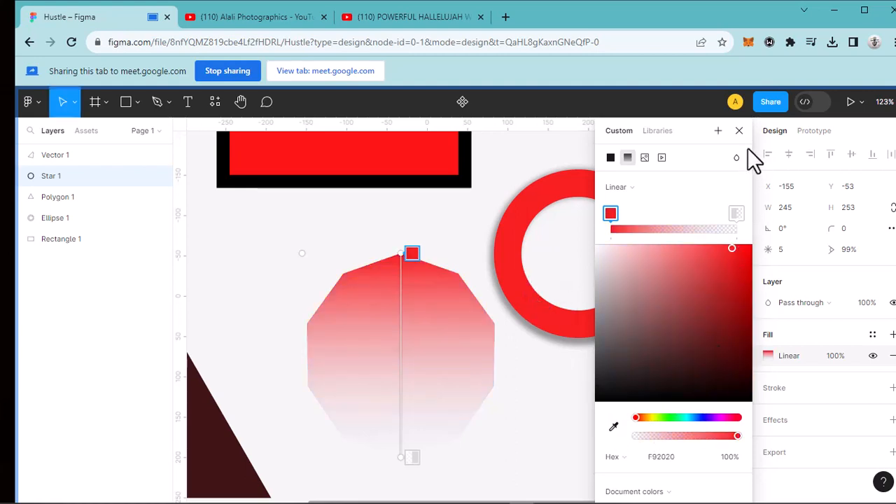
click(740, 131)
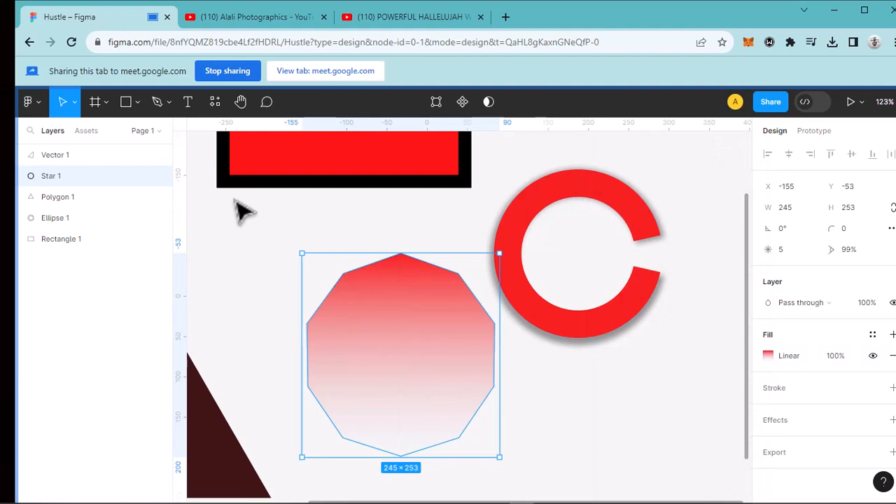
click(375, 245)
click(396, 309)
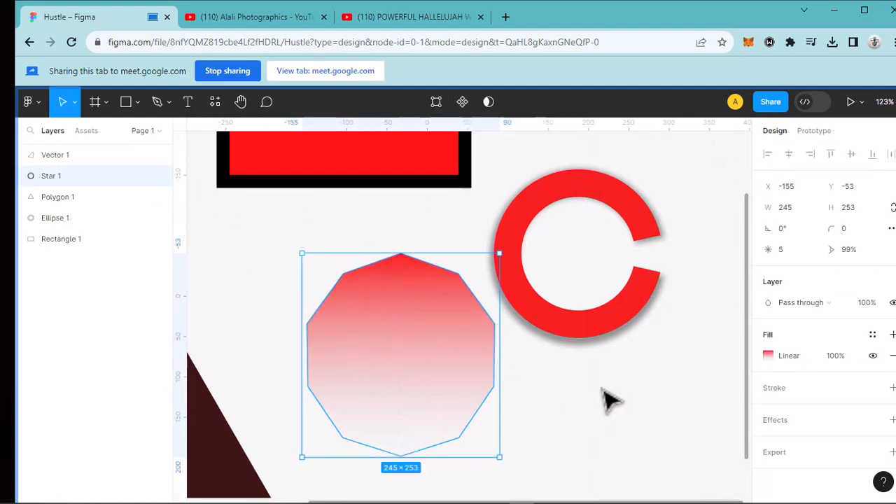
scroll(498, 399, down, 5)
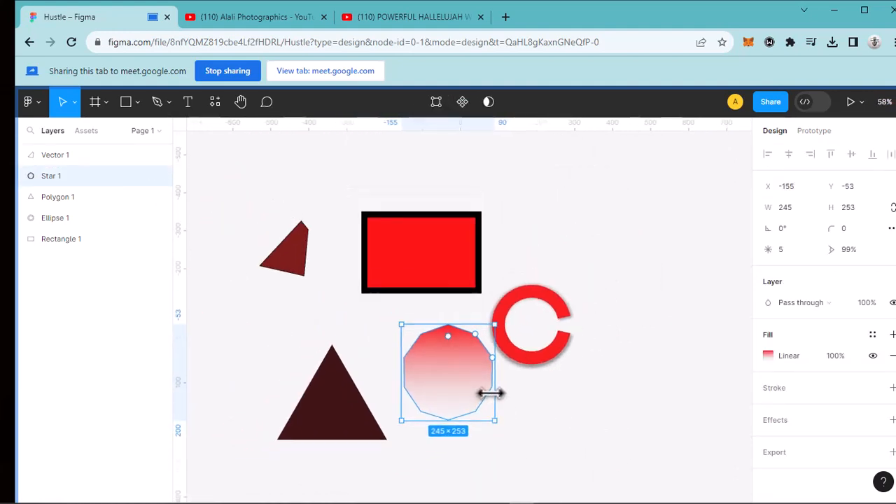
scroll(490, 394, up, 5)
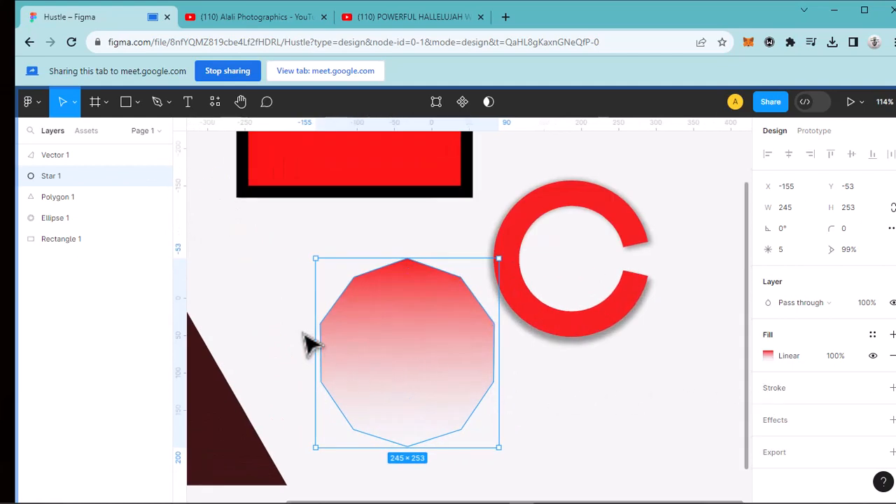
scroll(456, 367, down, 2)
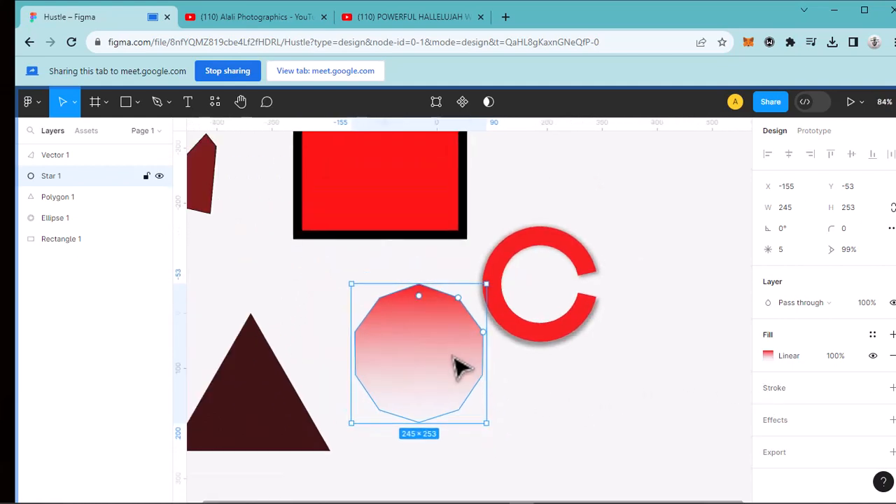